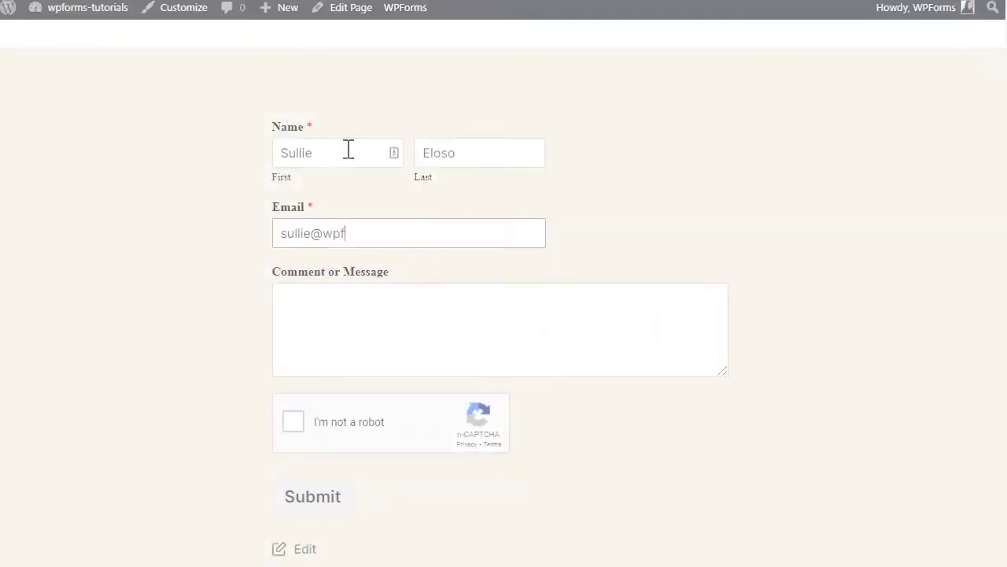
Step: Finish the email field, enter the message 'Hello again! :)', pass reCAPTCHA and submit
text(orms.com)
key(Tab)
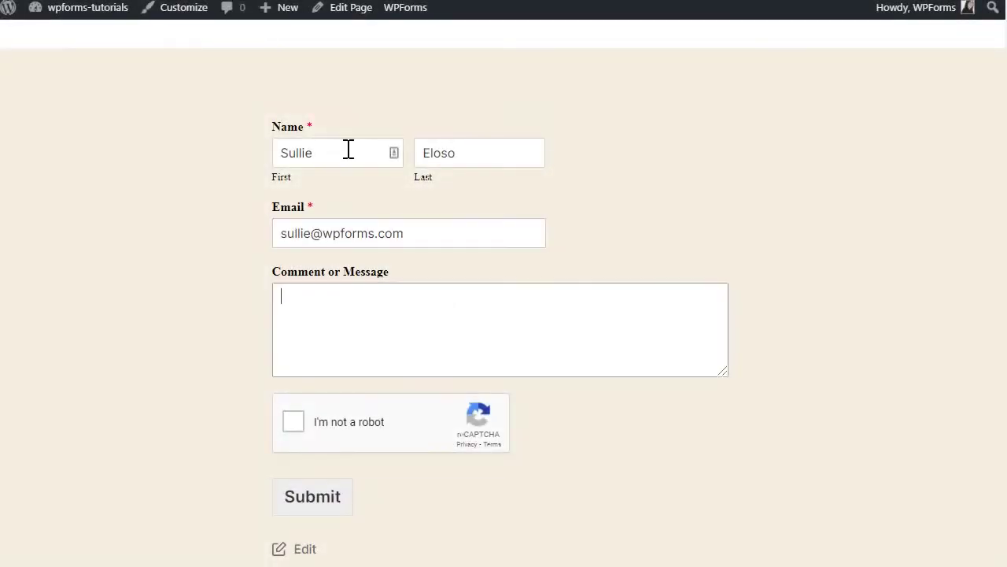
text(Hello again! :))
click(288, 420)
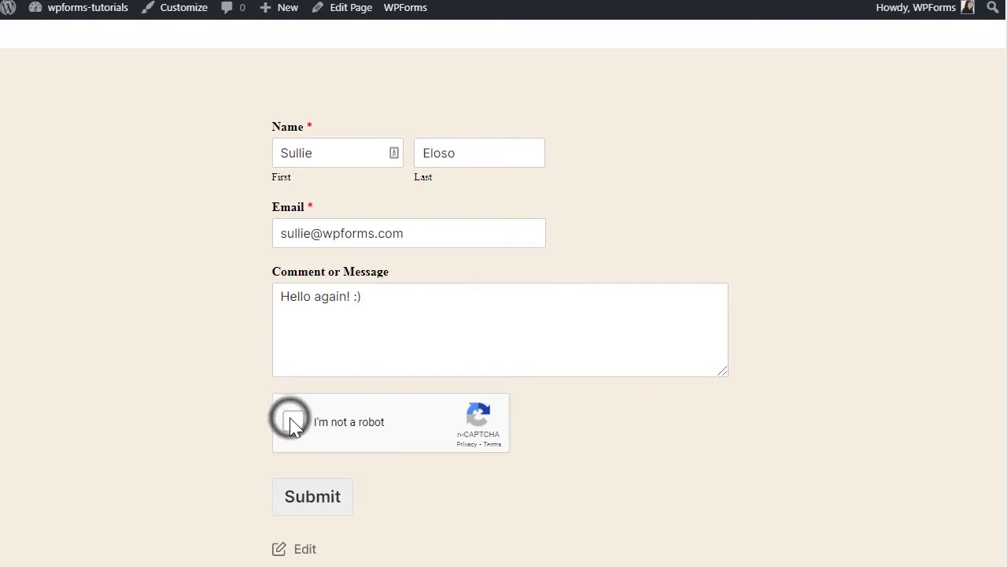
click(340, 505)
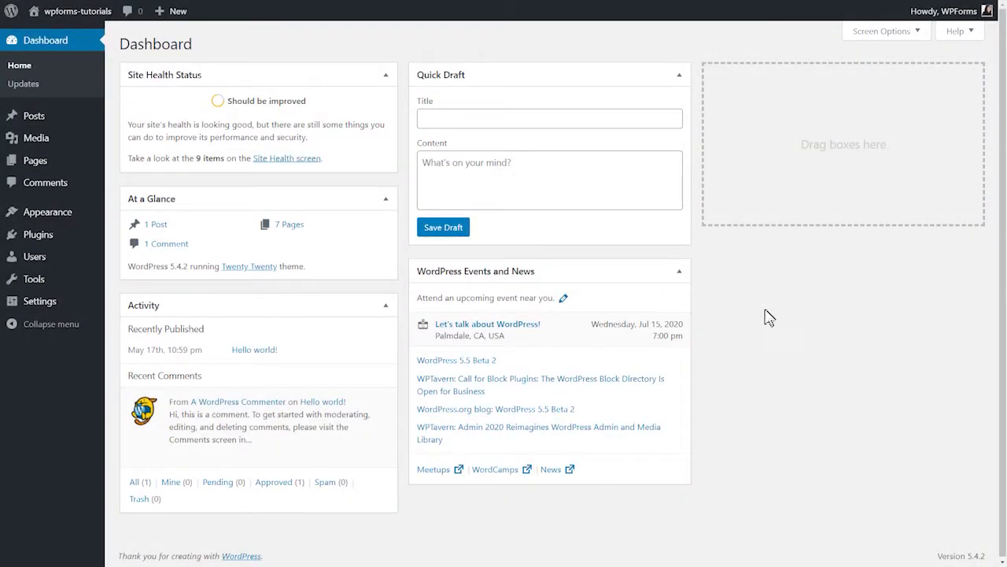
Step: Go to Plugins > Add New and bring up the Upload Plugin option
click(69, 238)
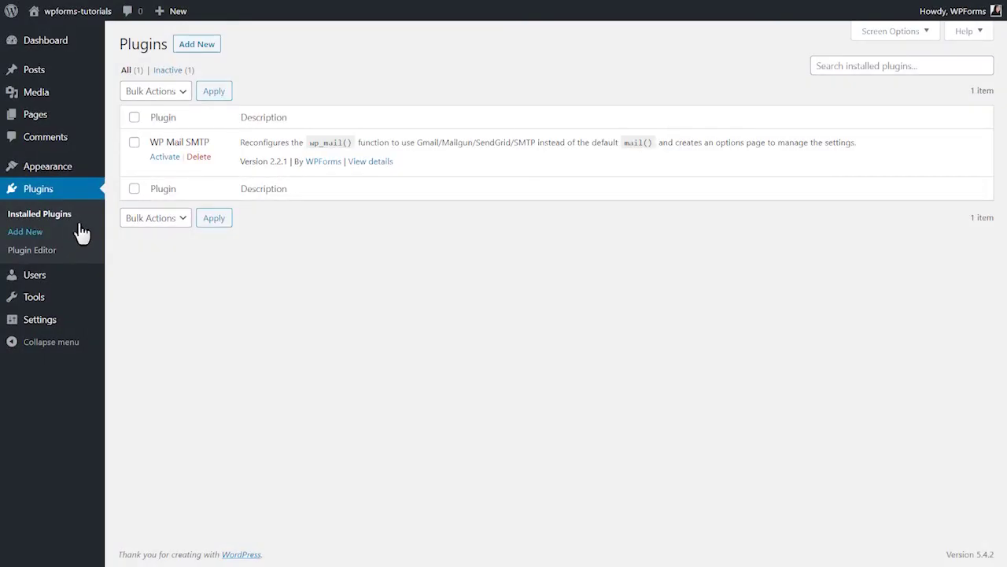
click(213, 48)
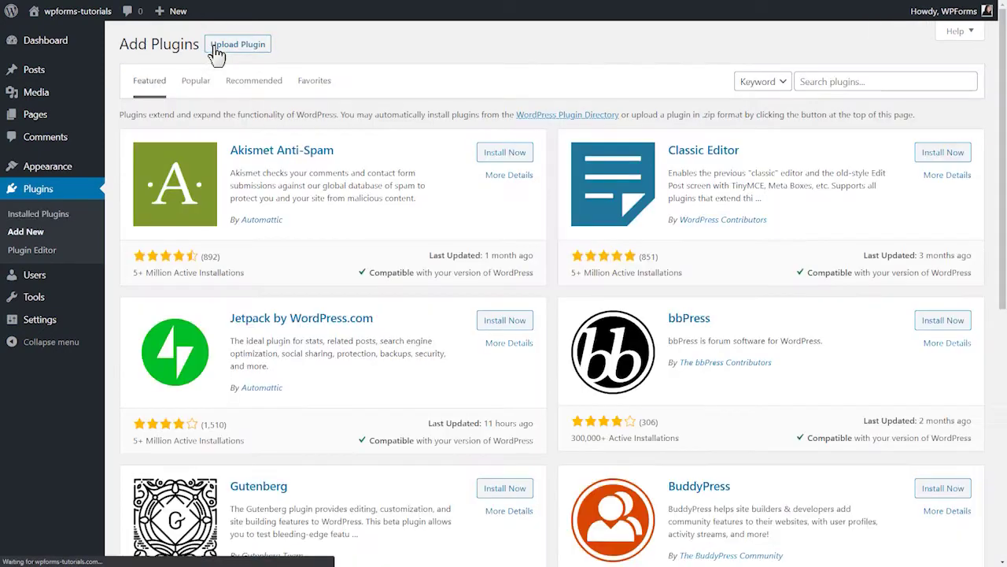
click(217, 49)
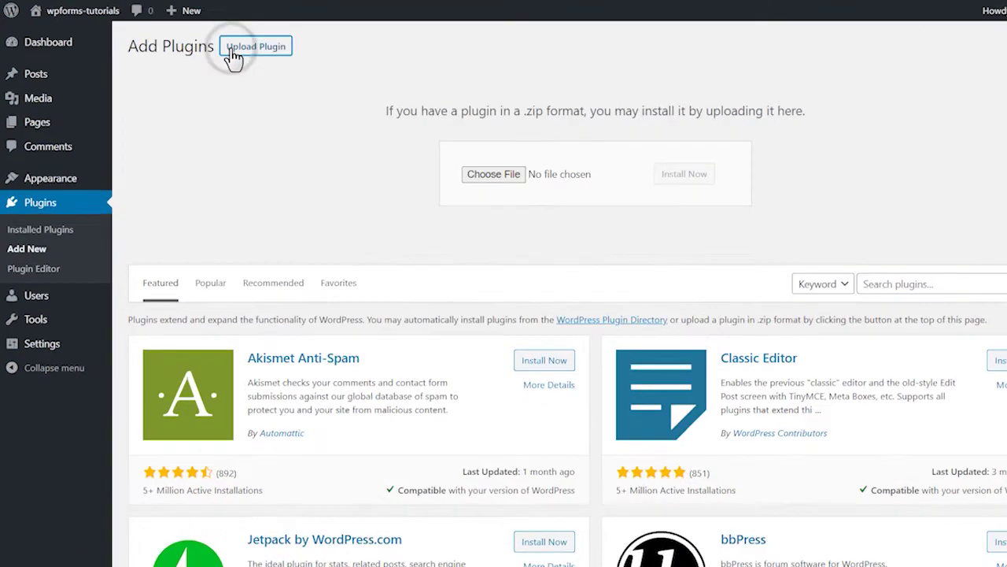
Step: Upload wpforms (1).zip, install it and activate the plugin
click(476, 172)
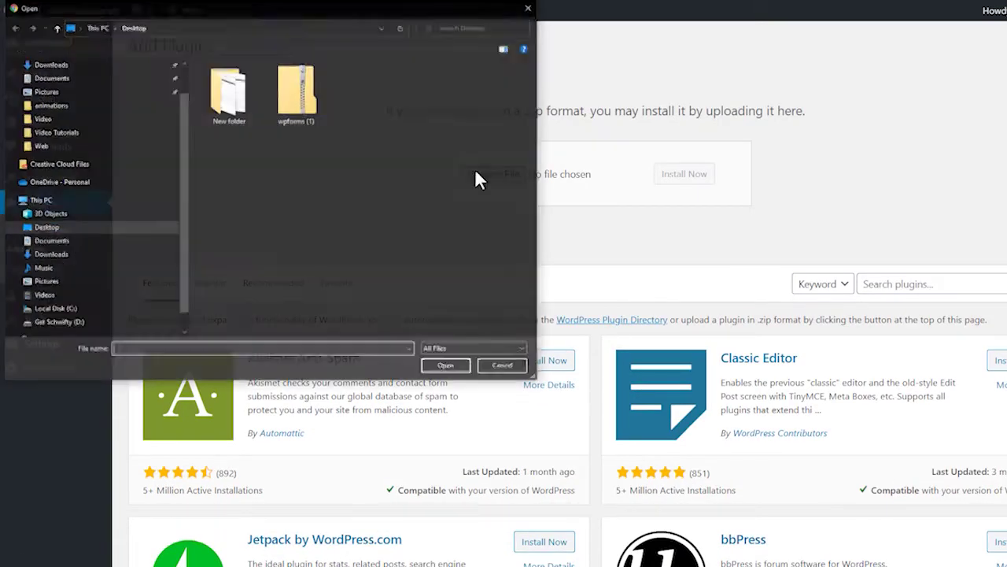
click(306, 98)
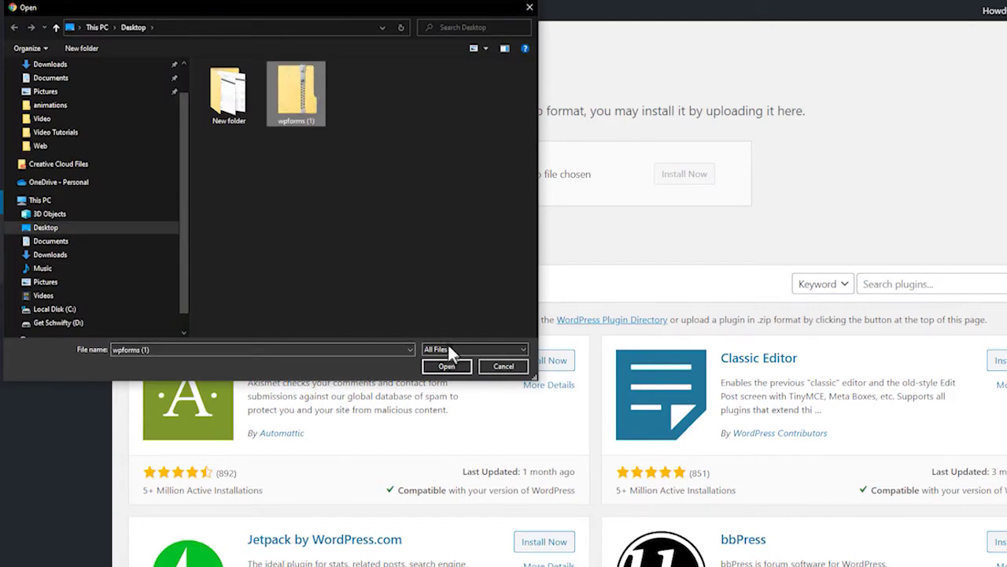
click(447, 366)
click(679, 179)
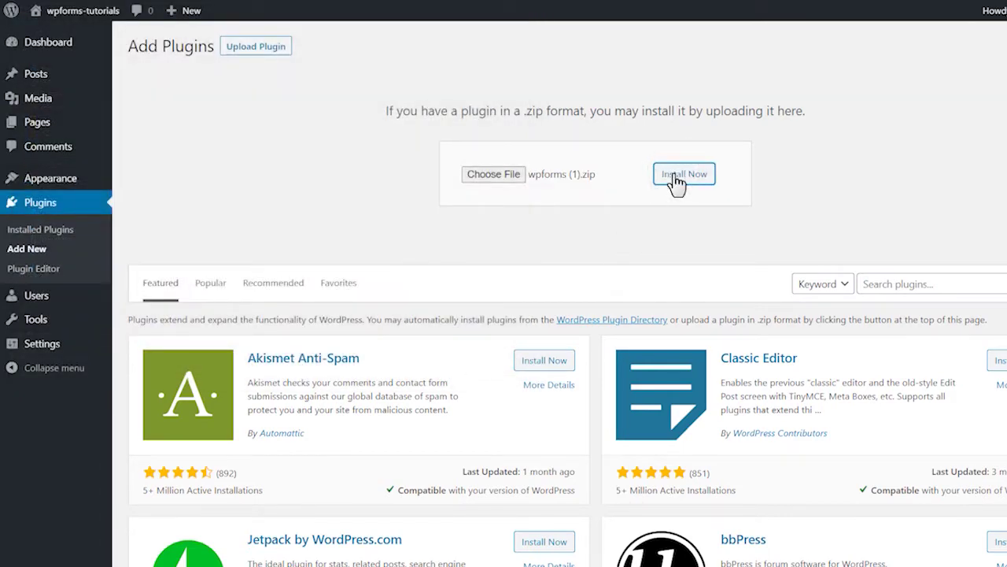
click(188, 156)
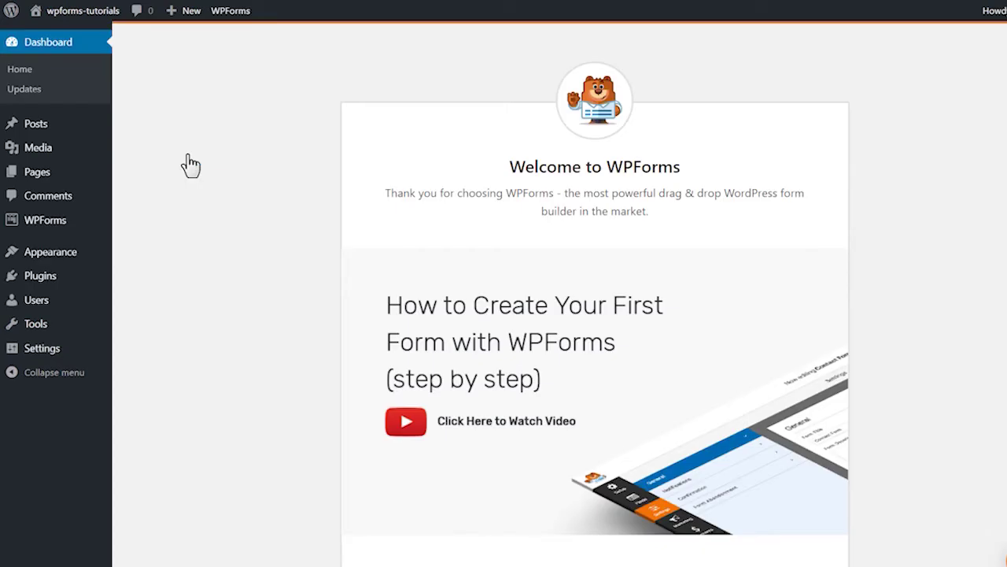
Step: Check the Elite license key in WPForms Settings, then browse the WPForms Addons list
mouse_move(68, 224)
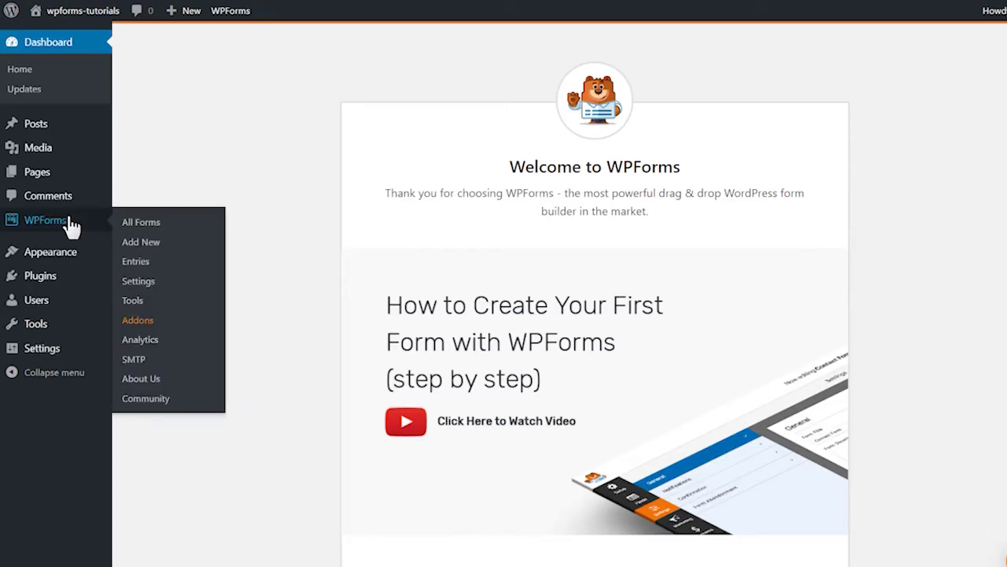
click(146, 281)
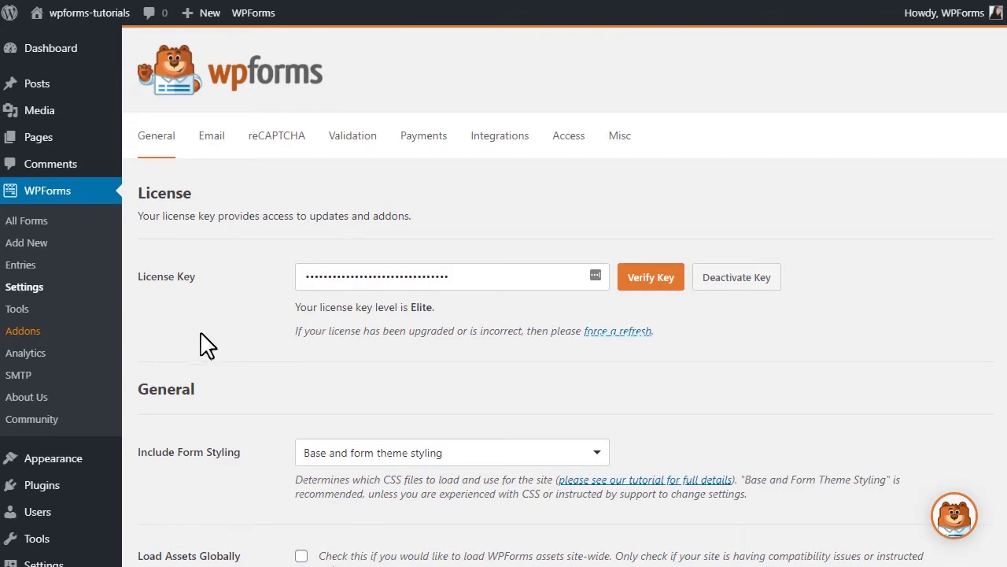
click(22, 331)
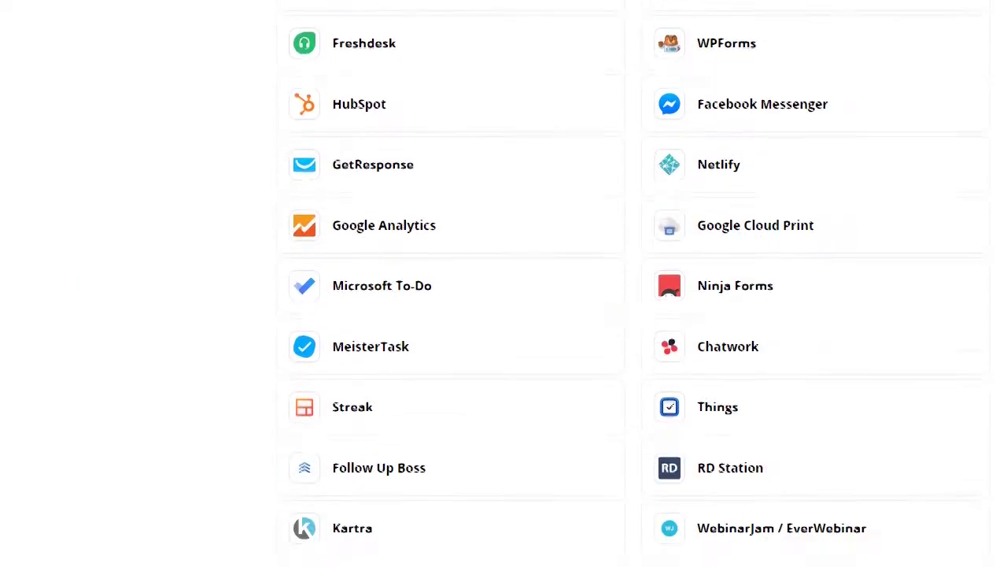
scroll(630, 284, down, 20)
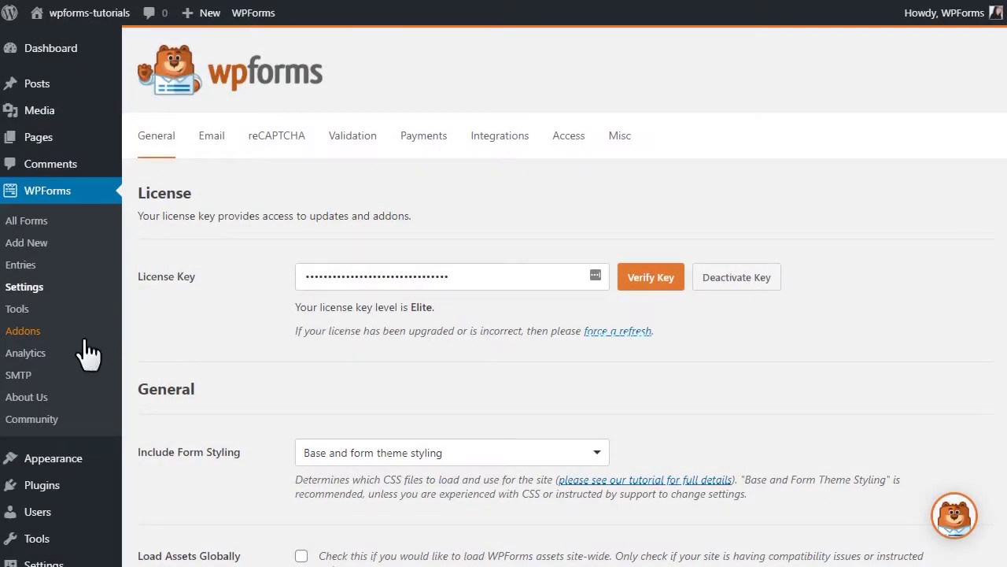
Step: Install and activate the Zapier addon from the WPForms Addons page
click(19, 333)
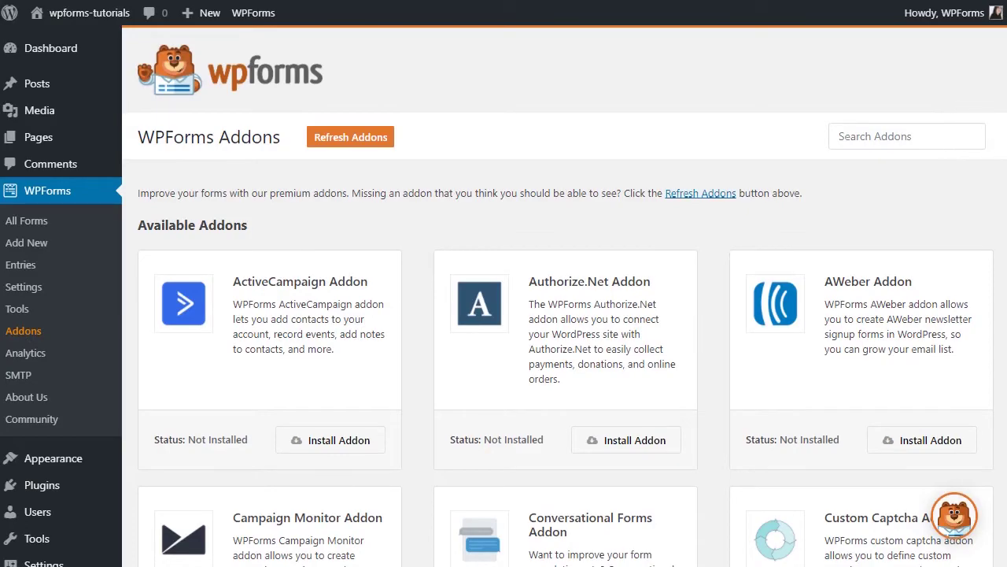
scroll(565, 296, down, 20)
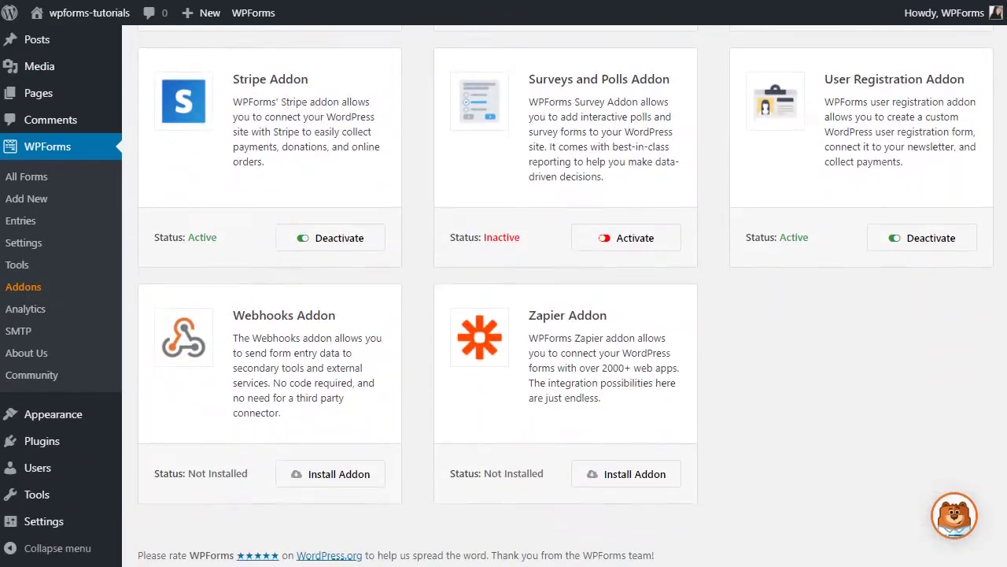
click(664, 475)
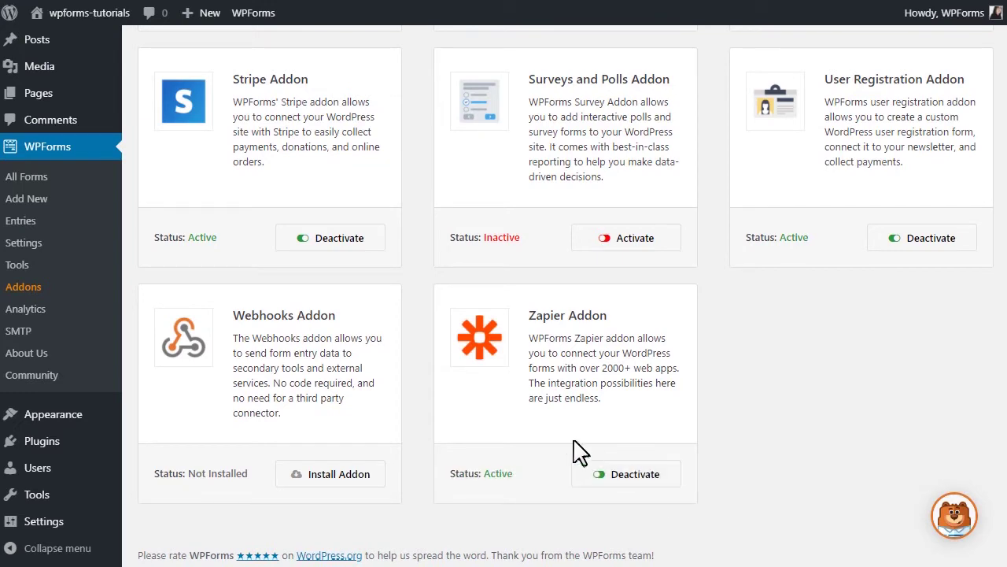
Step: Show the Zapier API key under WPForms Settings > Integrations
click(33, 244)
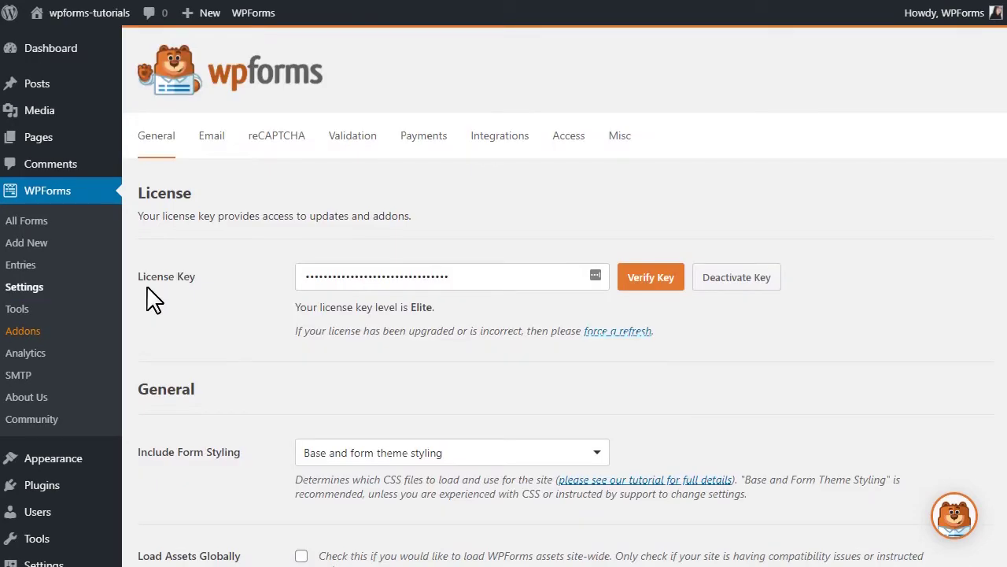
click(511, 144)
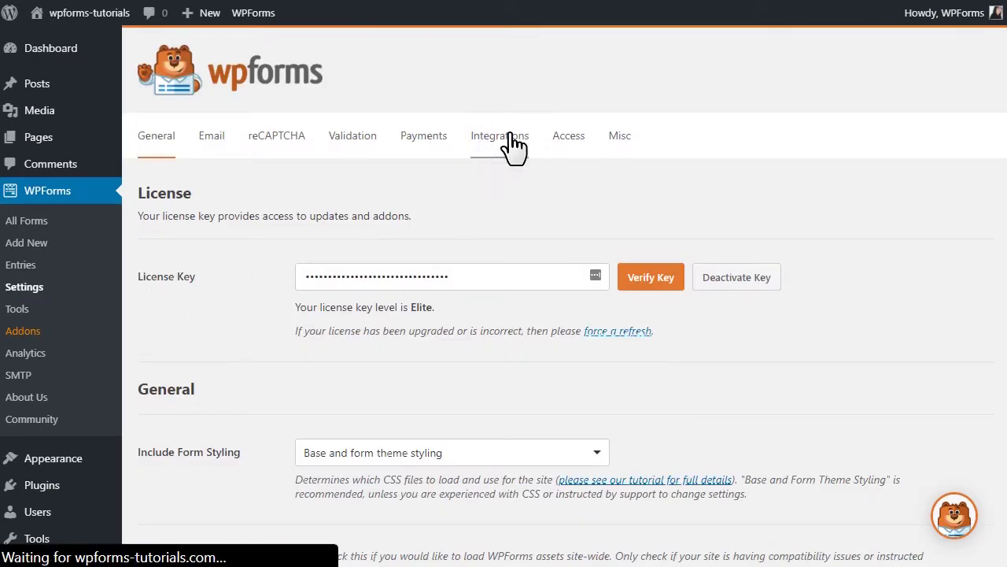
scroll(565, 315, down, 3)
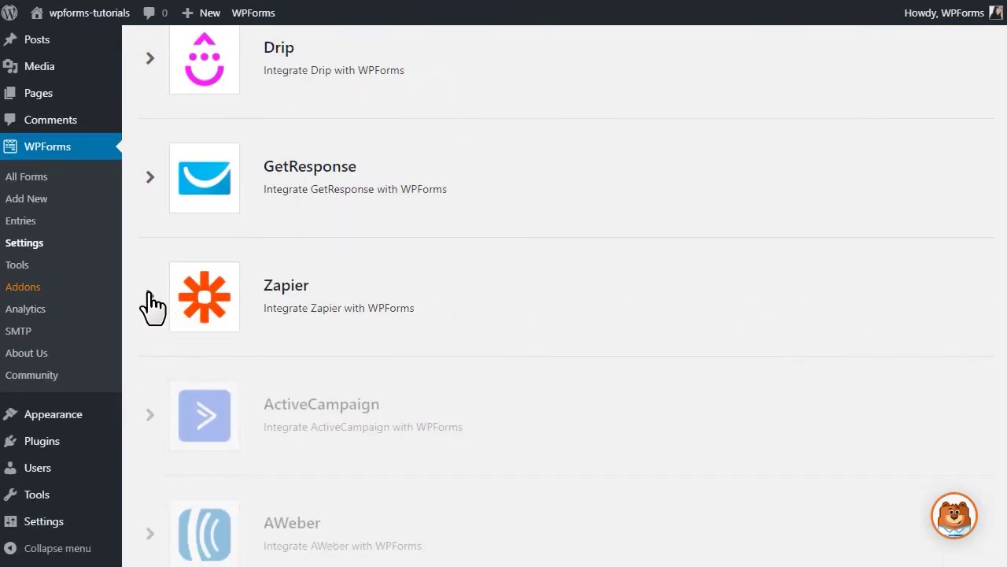
click(150, 300)
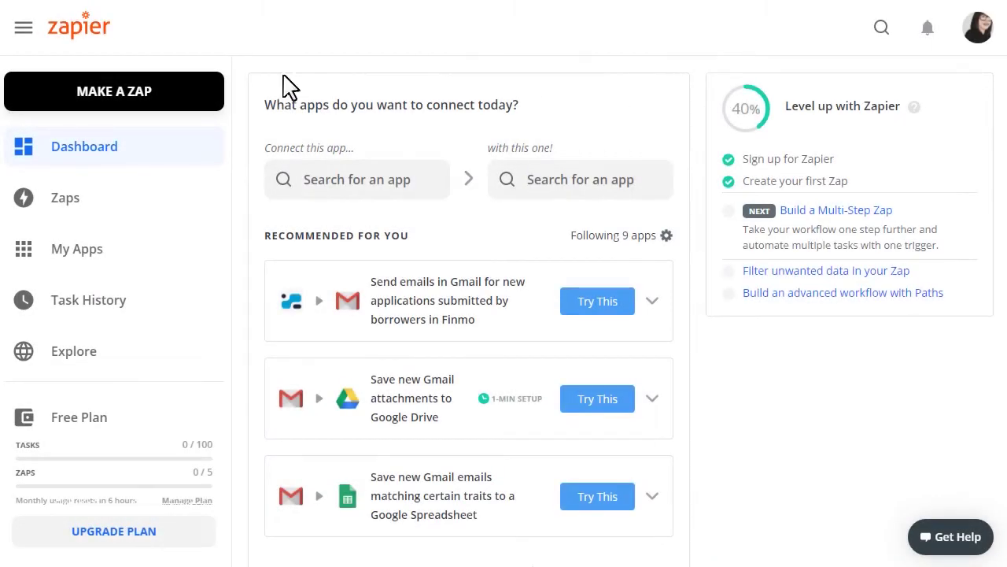
Step: Start a new Zap with WPForms as trigger app and New Form Entry as the event
click(170, 93)
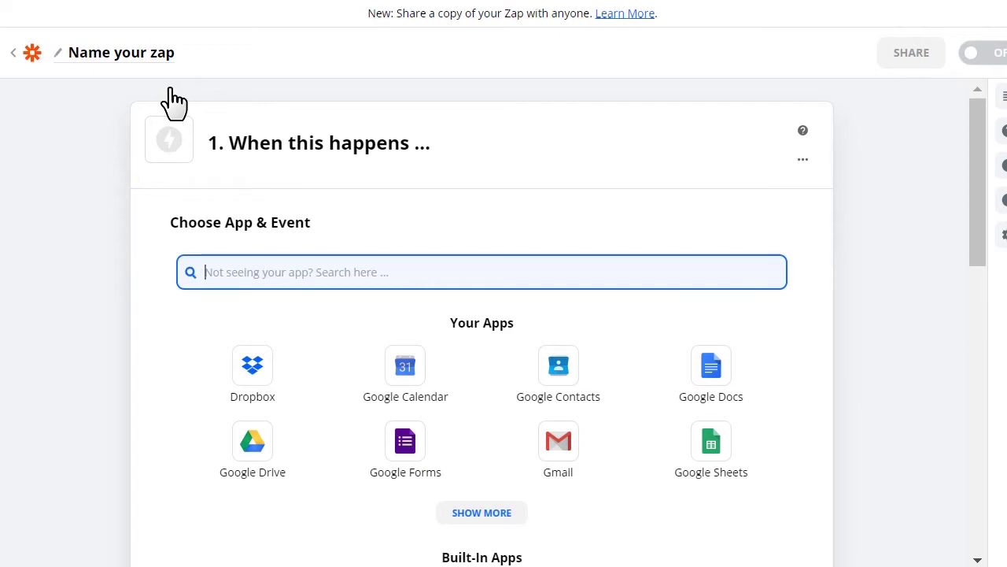
click(266, 272)
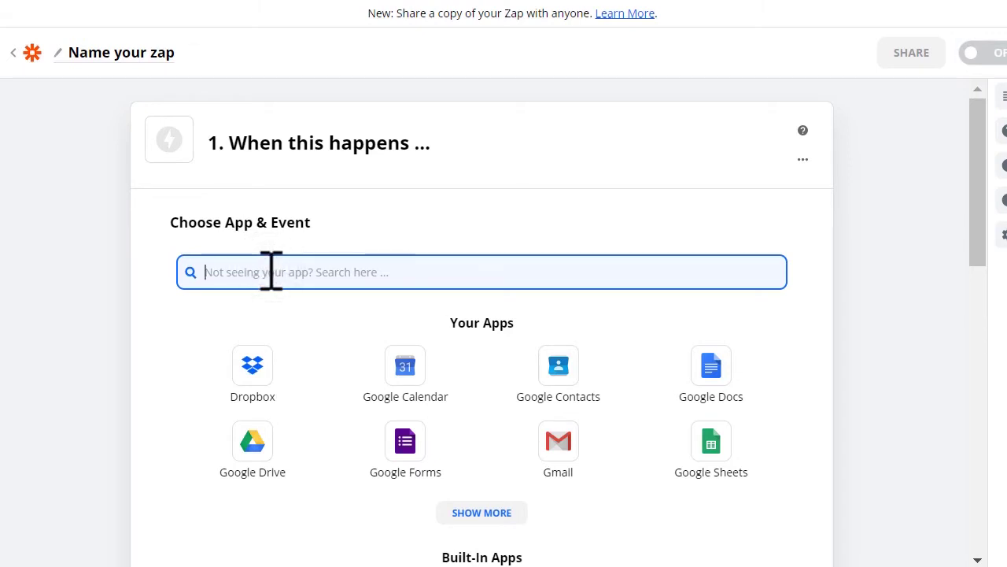
text(WPForms)
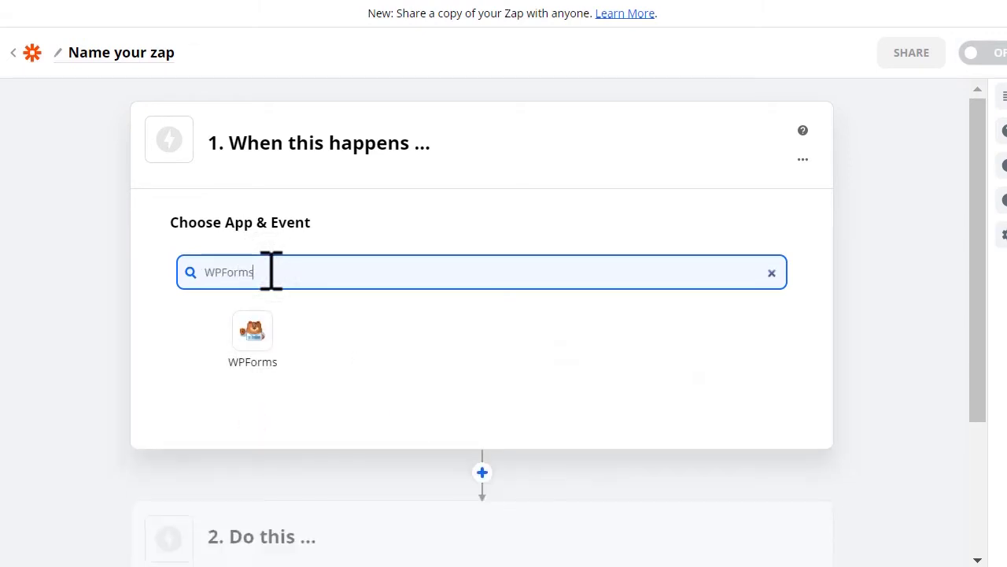
click(266, 337)
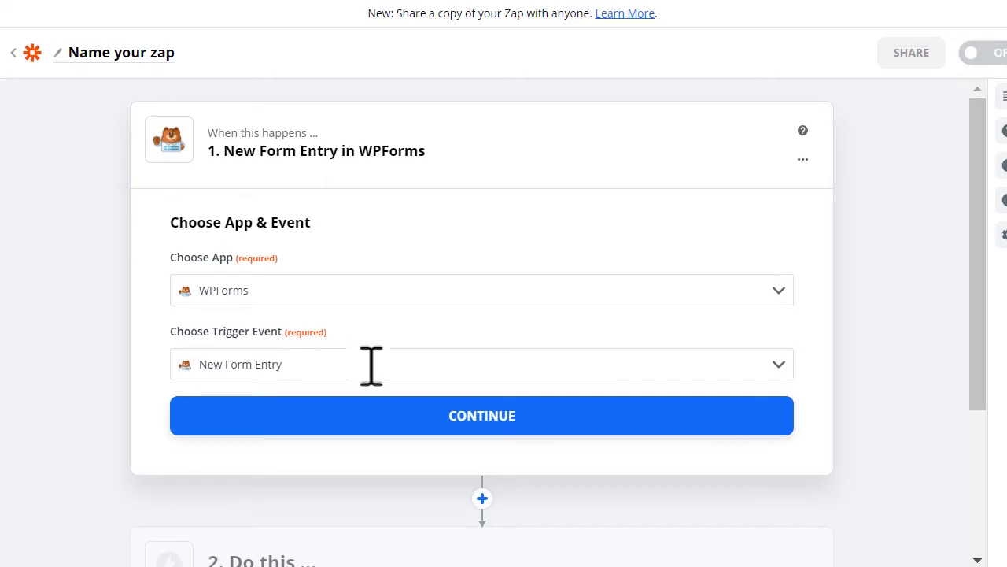
click(783, 369)
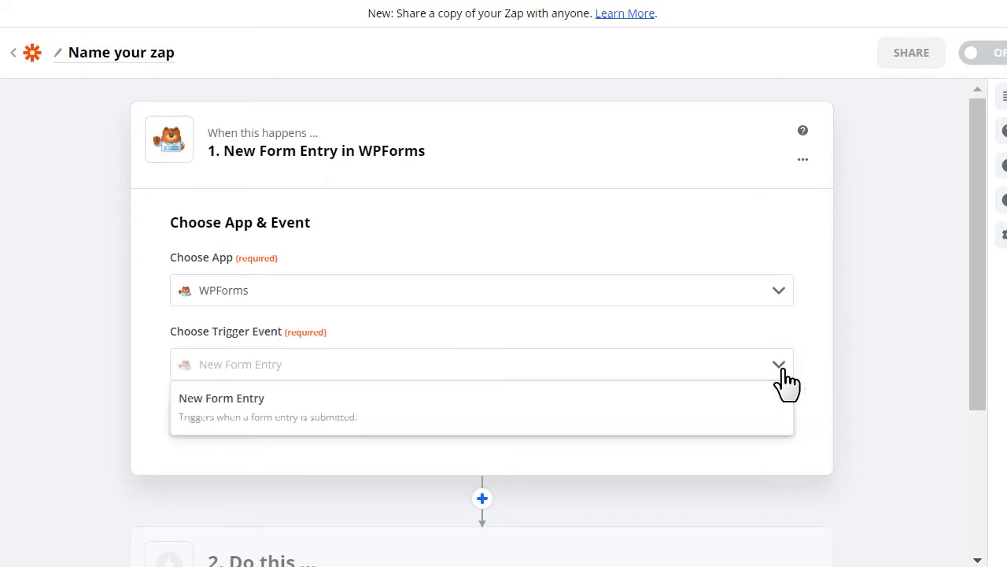
click(726, 411)
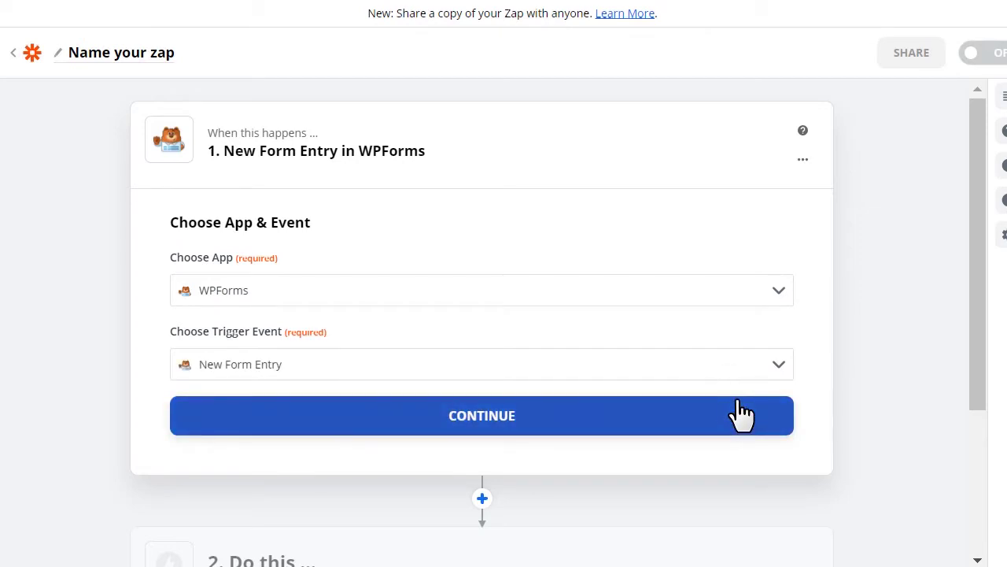
click(740, 413)
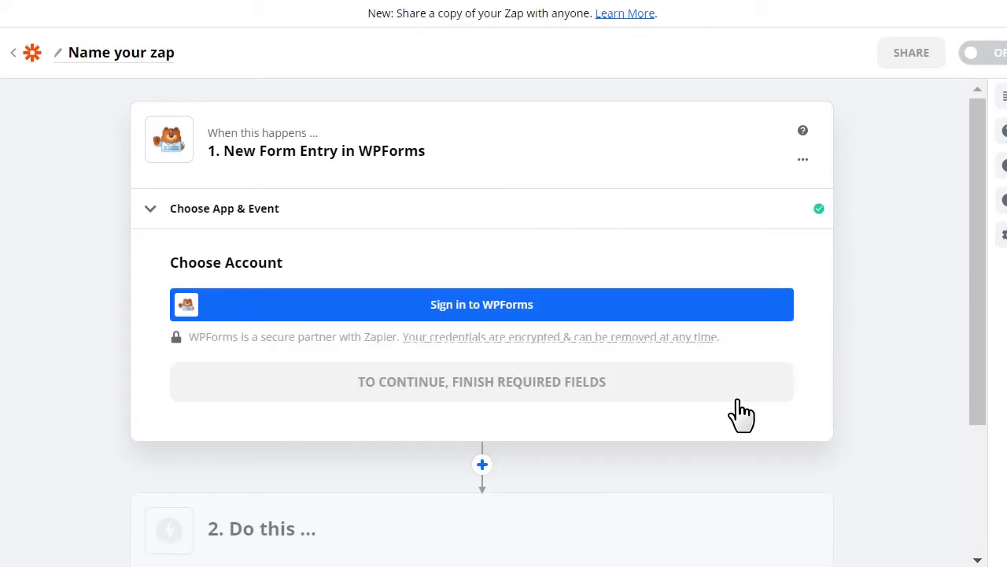
Step: Begin the WPForms sign-in in Zapier and select the site's Zapier API key in WPForms
click(671, 308)
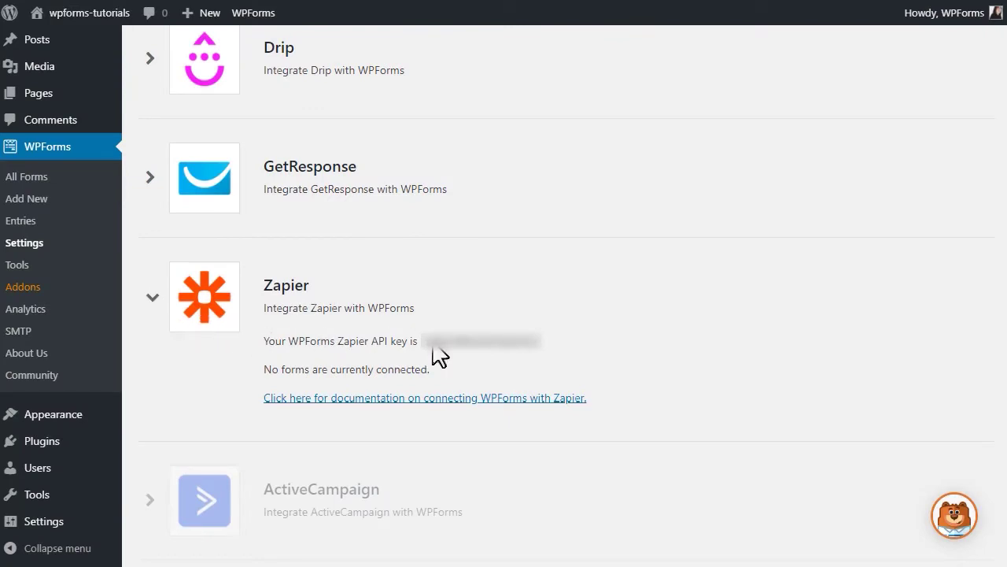
click(547, 340)
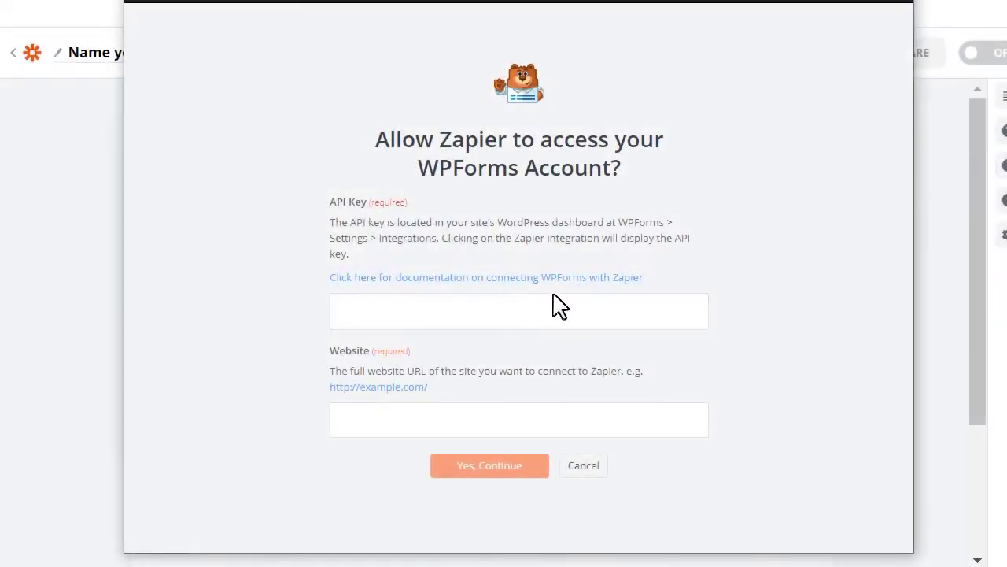
Step: Paste the WPForms API key and website URL into Zapier's authorization dialog and allow access
click(539, 309)
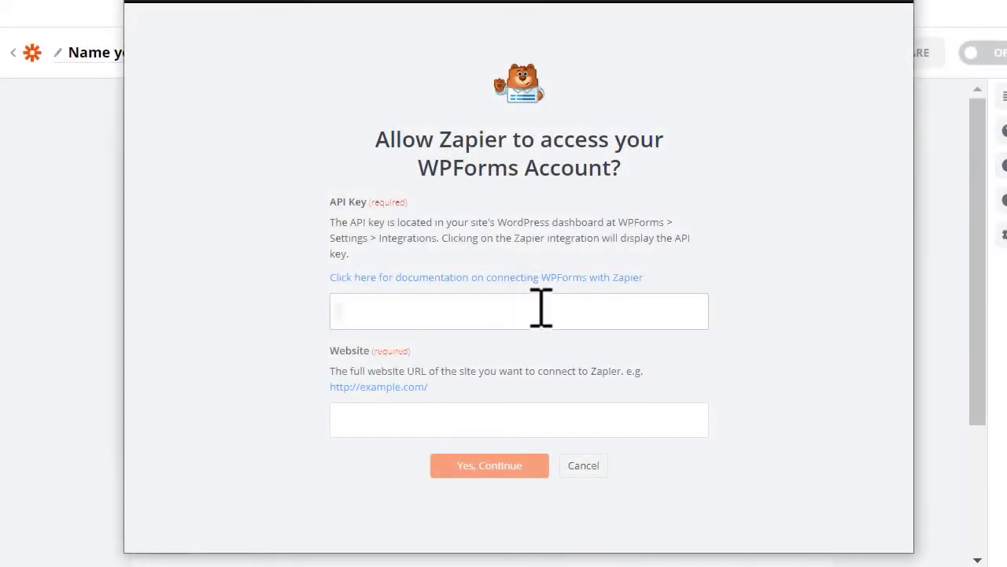
key(ctrl+v)
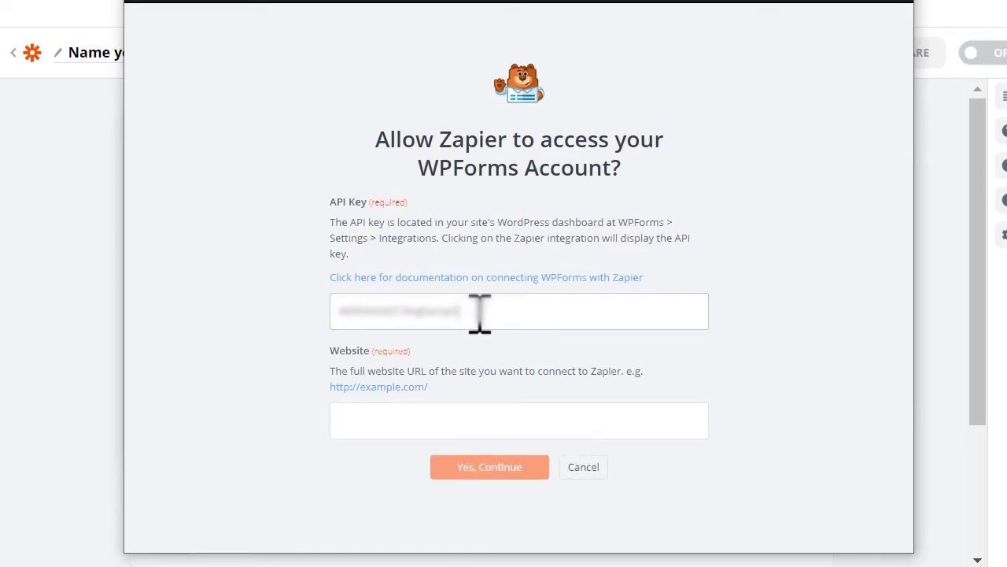
click(467, 414)
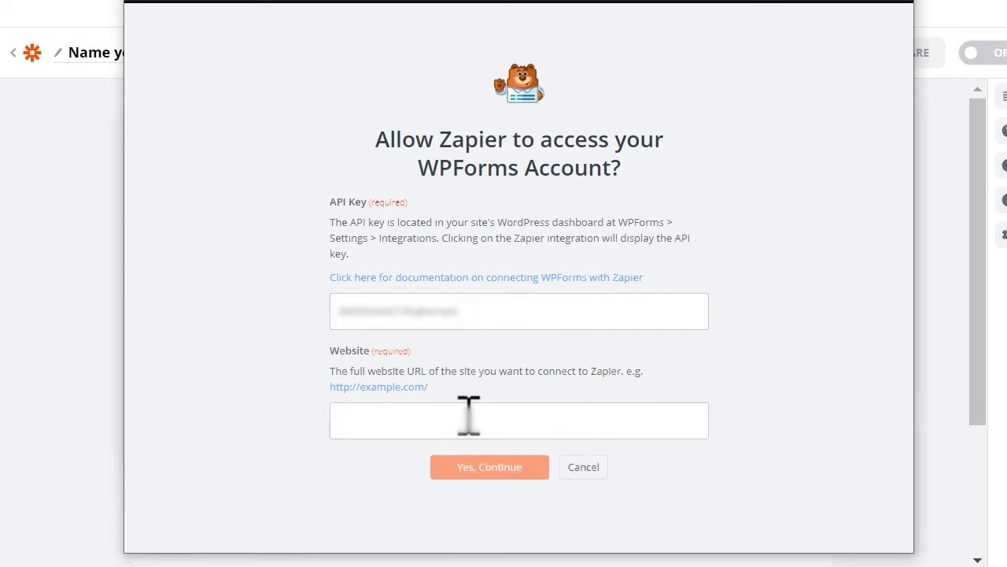
key(ctrl+v)
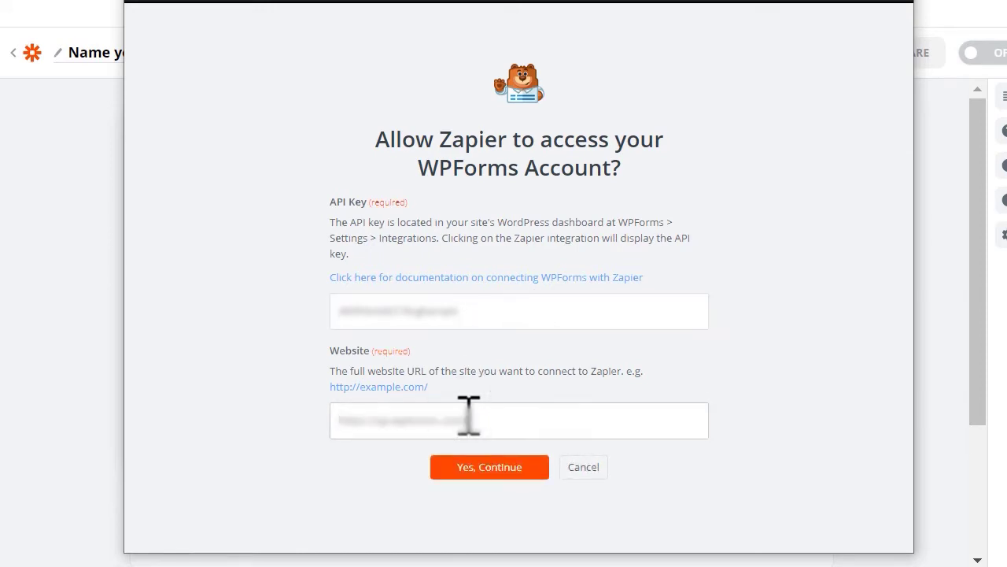
click(538, 479)
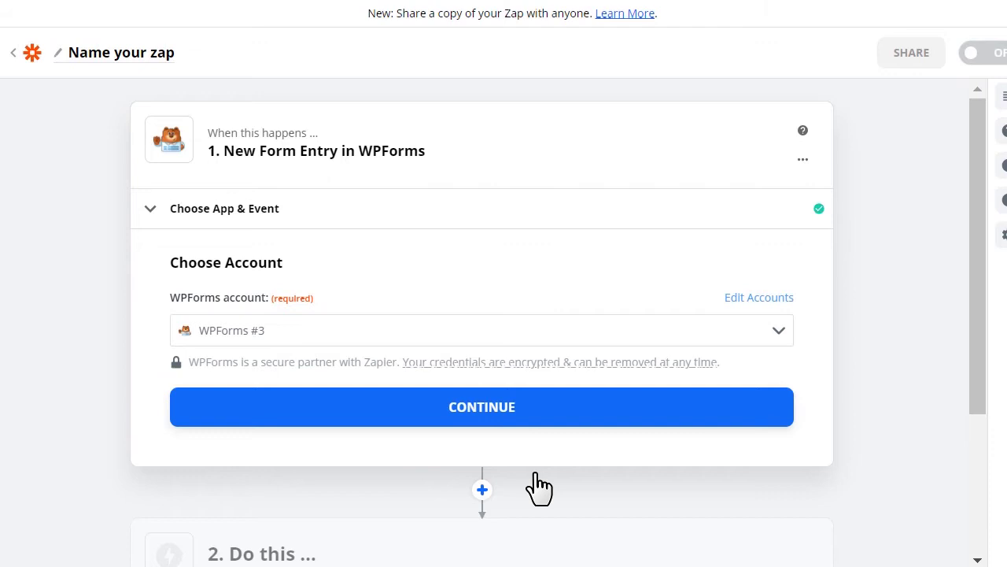
Step: Confirm the WPForms #3 account and pick Sullie's Contact Form as the trigger form
click(534, 408)
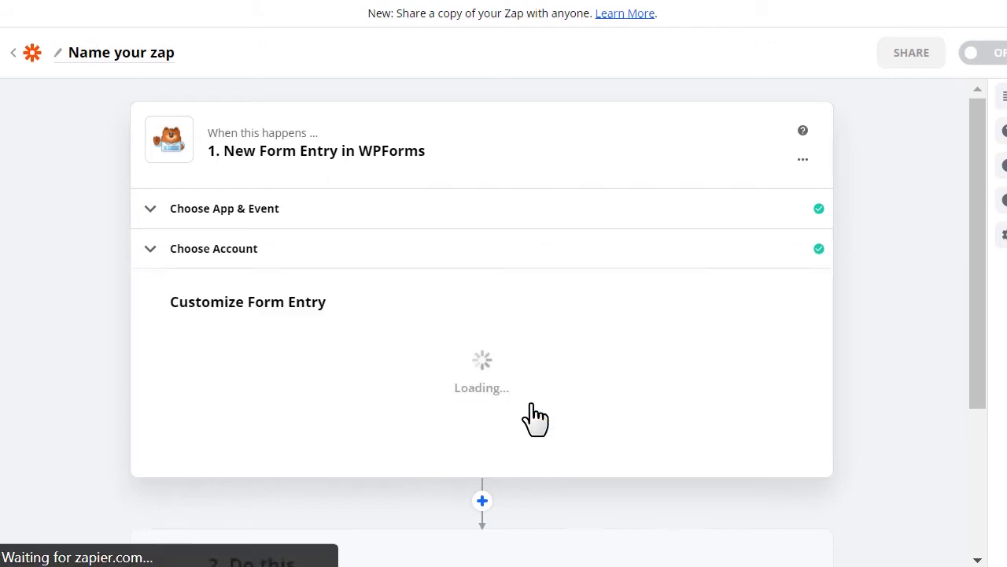
click(515, 362)
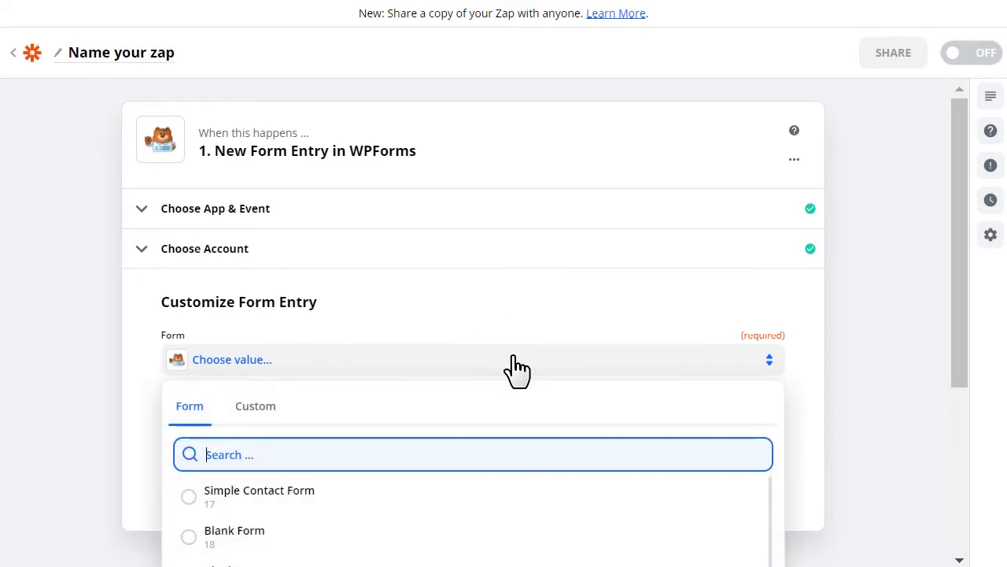
text(Sullie)
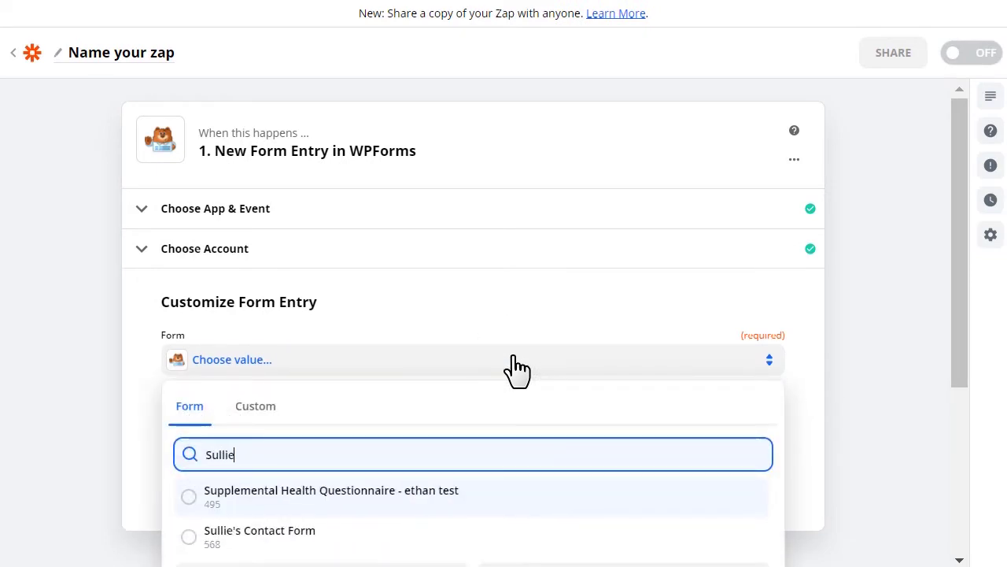
text('s)
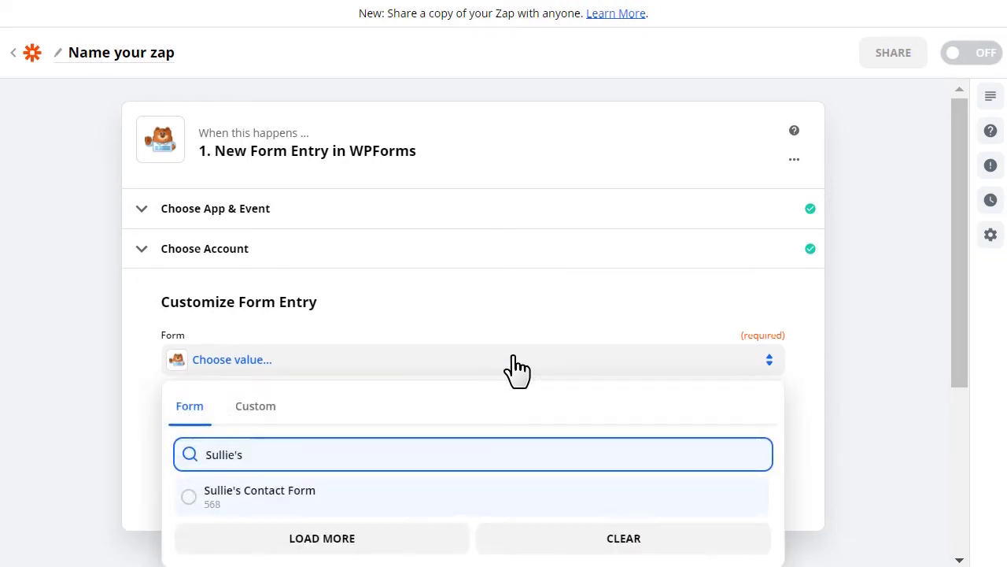
click(519, 495)
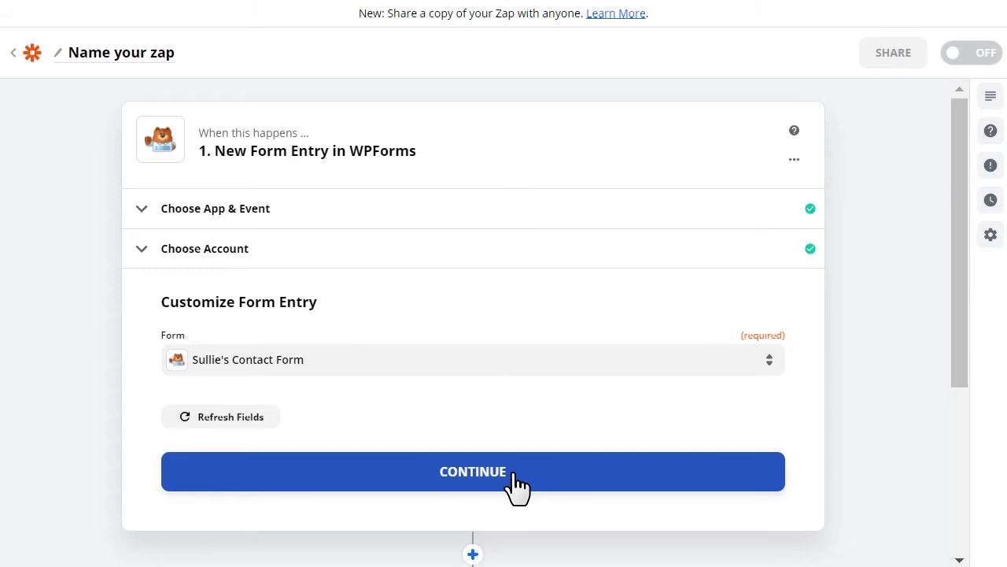
Step: Test the trigger to fetch a sample entry from the form
click(513, 474)
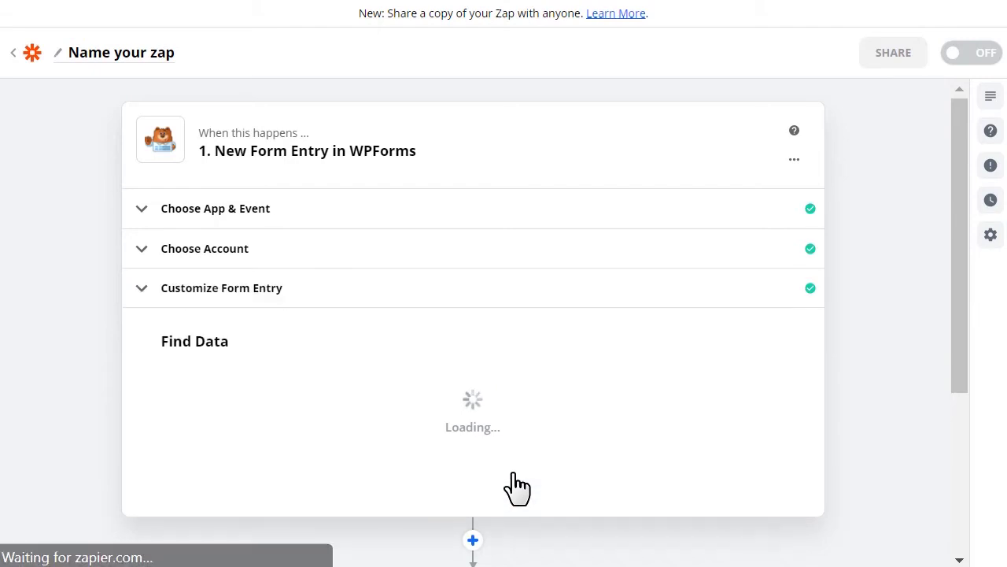
drag(960, 228, 942, 359)
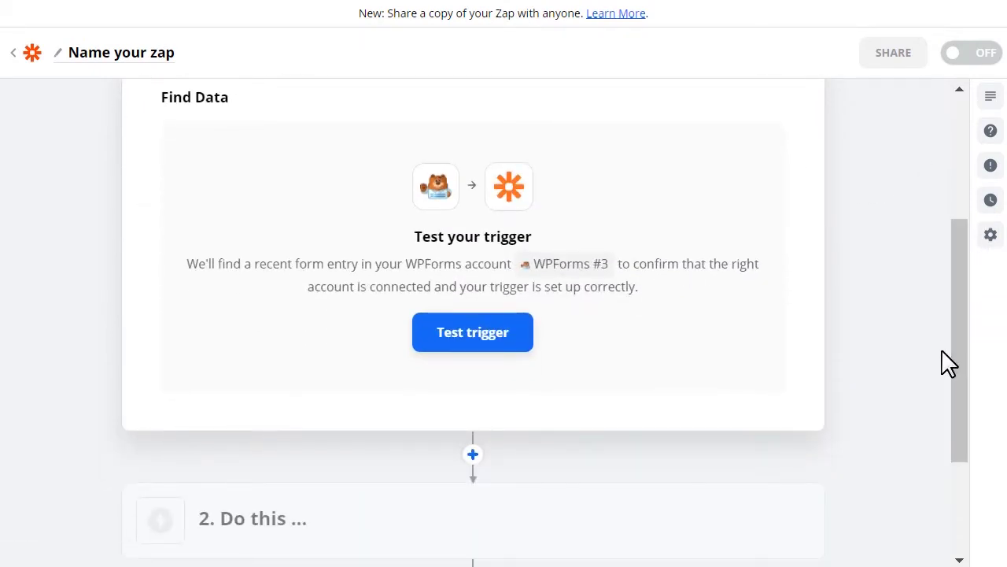
click(510, 339)
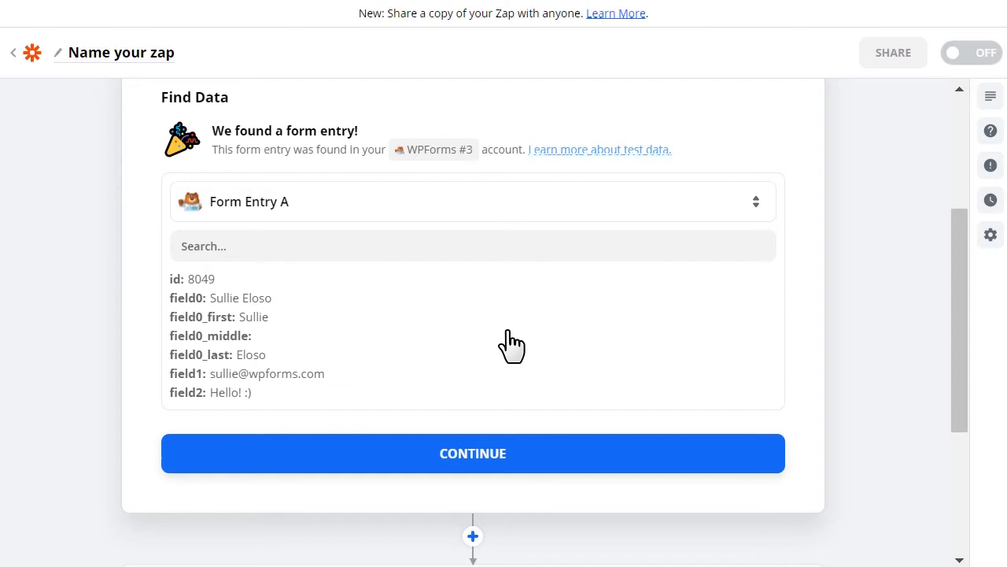
Step: Set the action step to Google Sheets with the Create Spreadsheet Row event
click(517, 465)
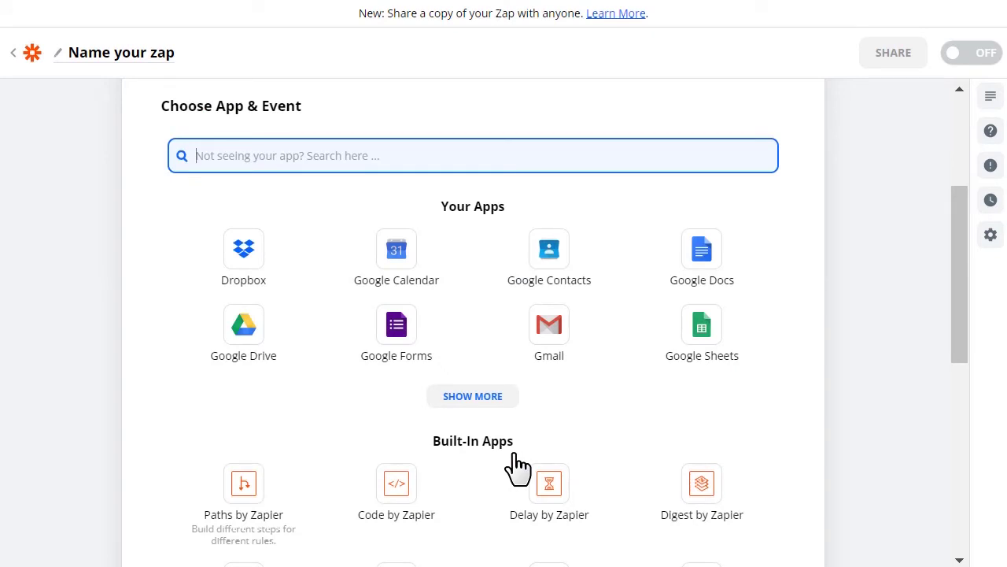
drag(953, 292, 953, 264)
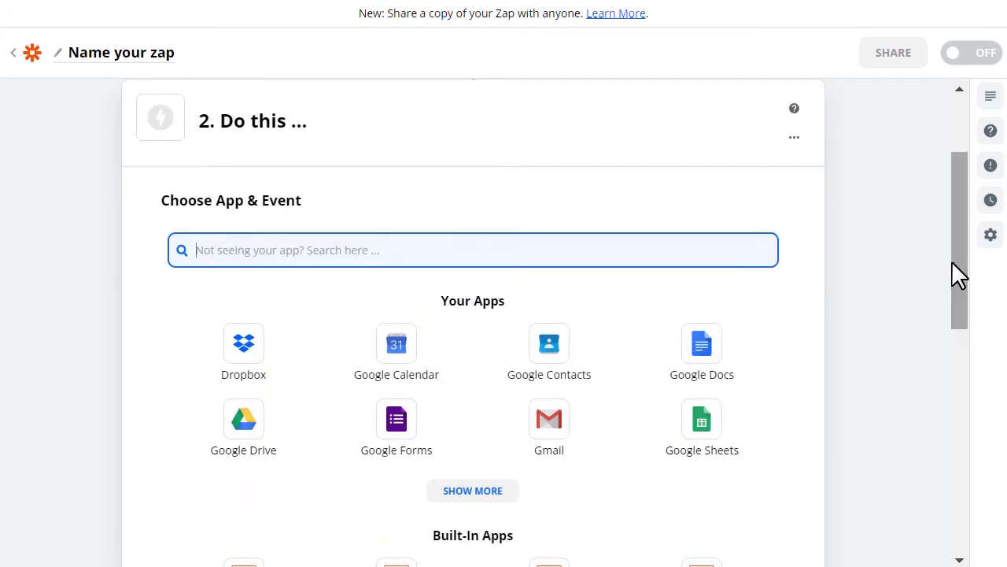
click(746, 416)
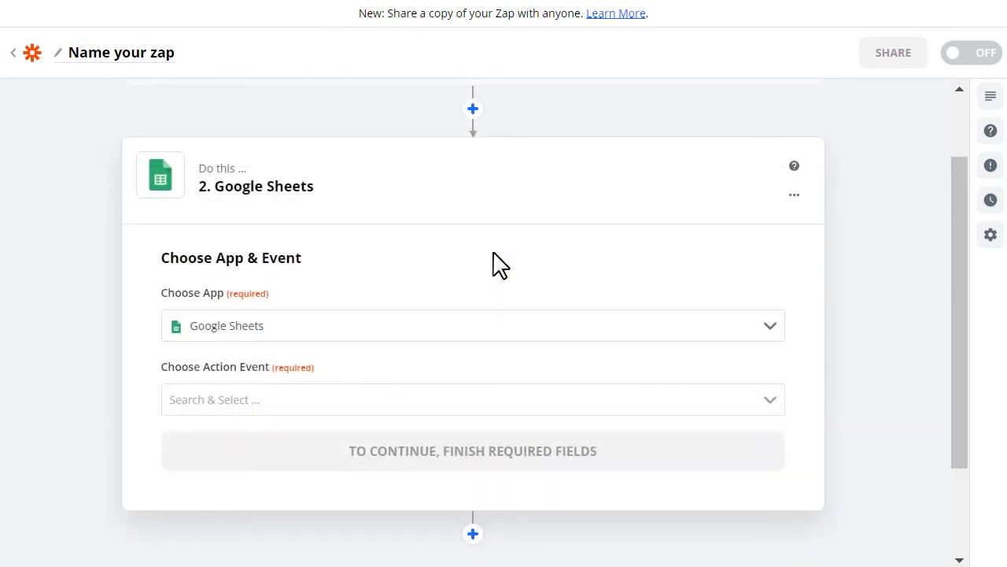
click(770, 402)
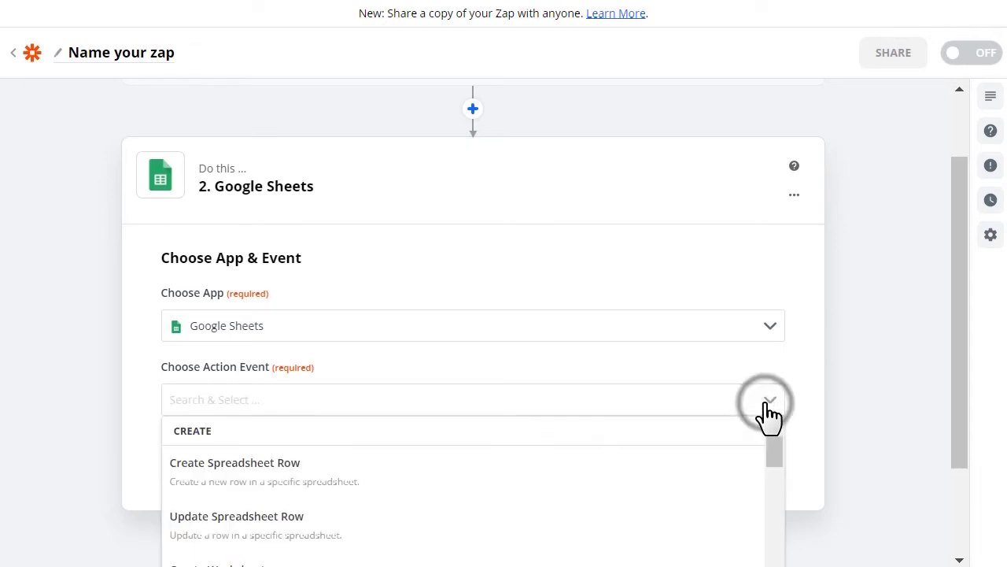
click(725, 471)
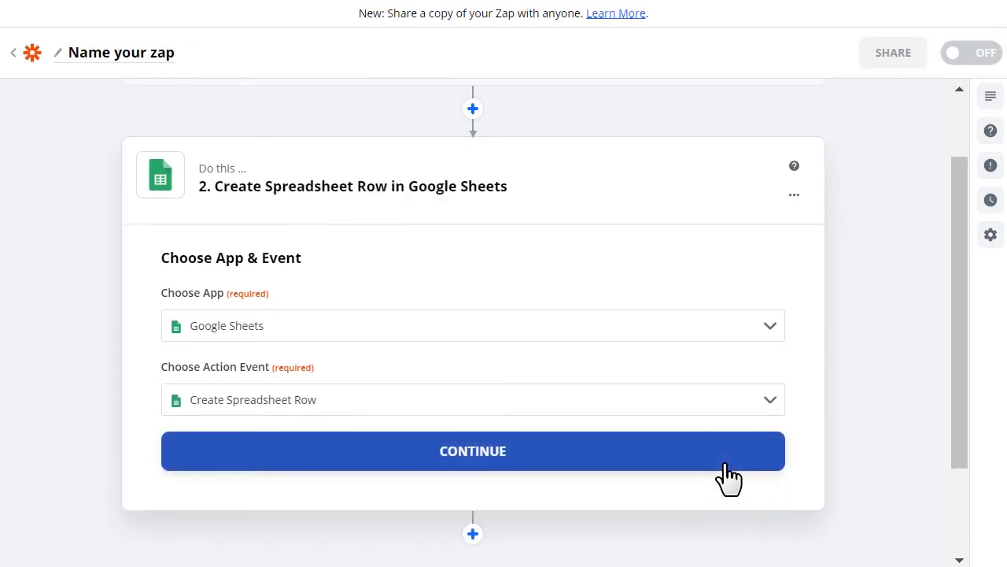
click(726, 464)
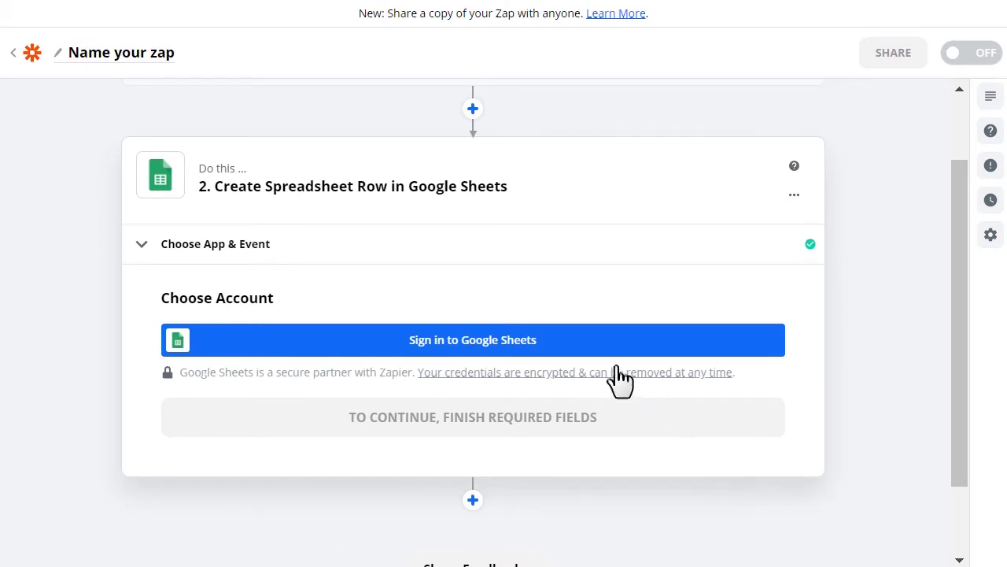
Step: Connect a Google Sheets account to the action step and confirm it
click(569, 340)
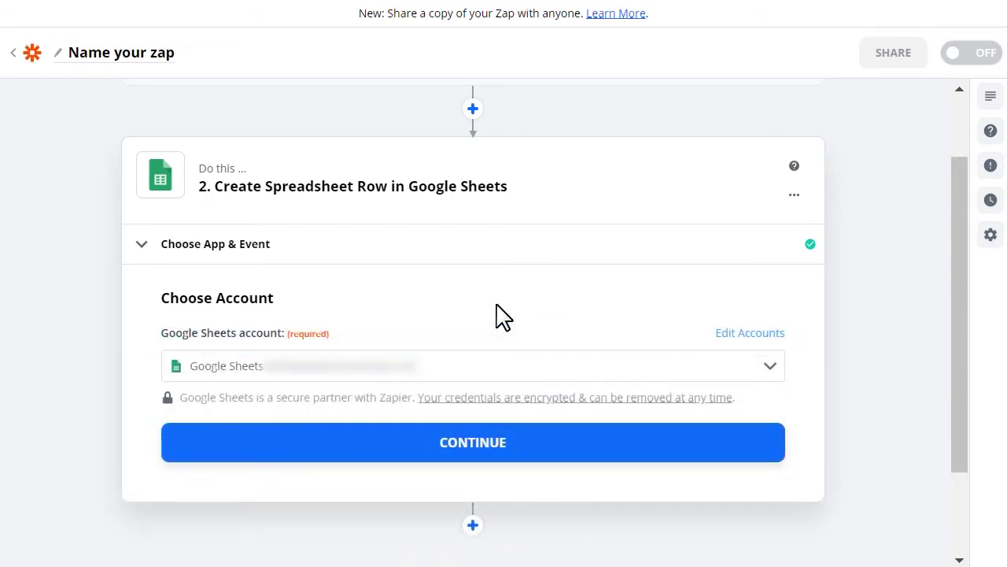
click(557, 446)
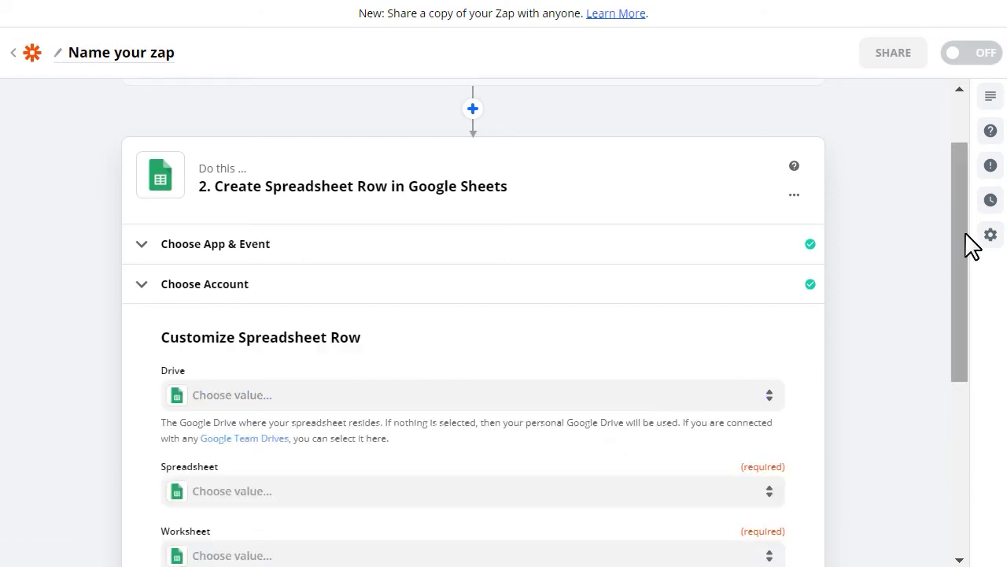
drag(969, 240, 957, 323)
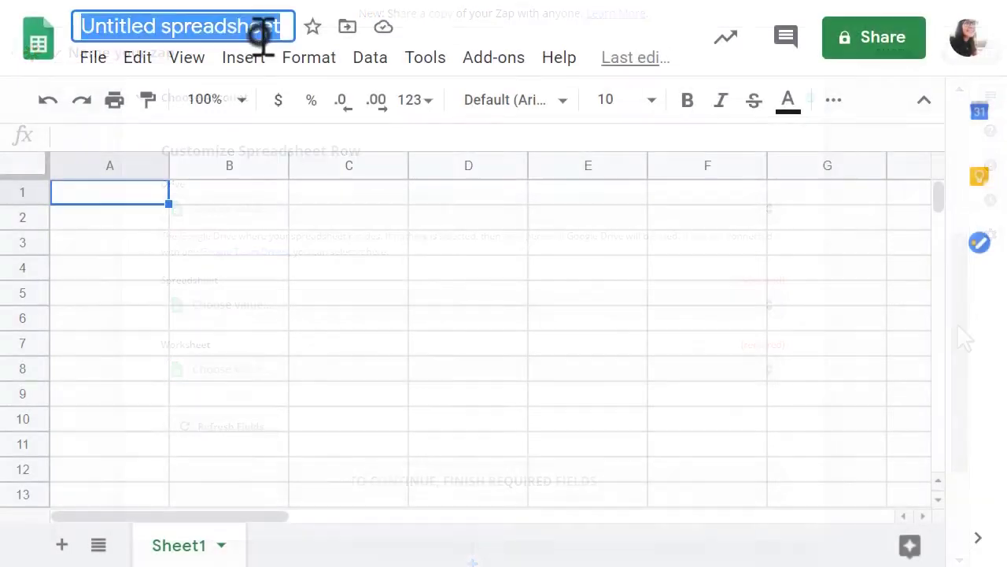
Step: Title the spreadsheet Sullie's Contact Form and enter headers Name, Email, Comment in A1–C1
text(Sull)
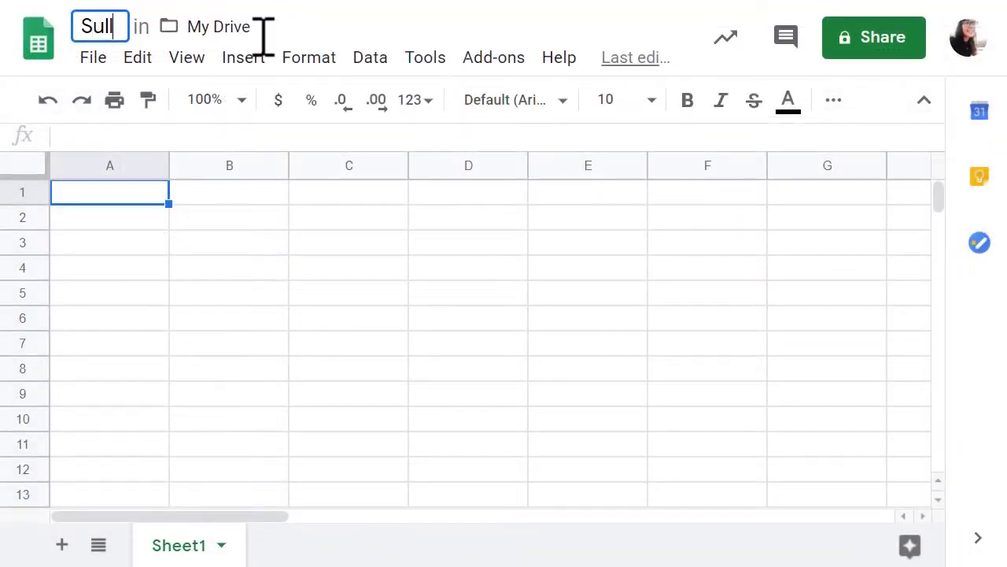
text(ie's Contact)
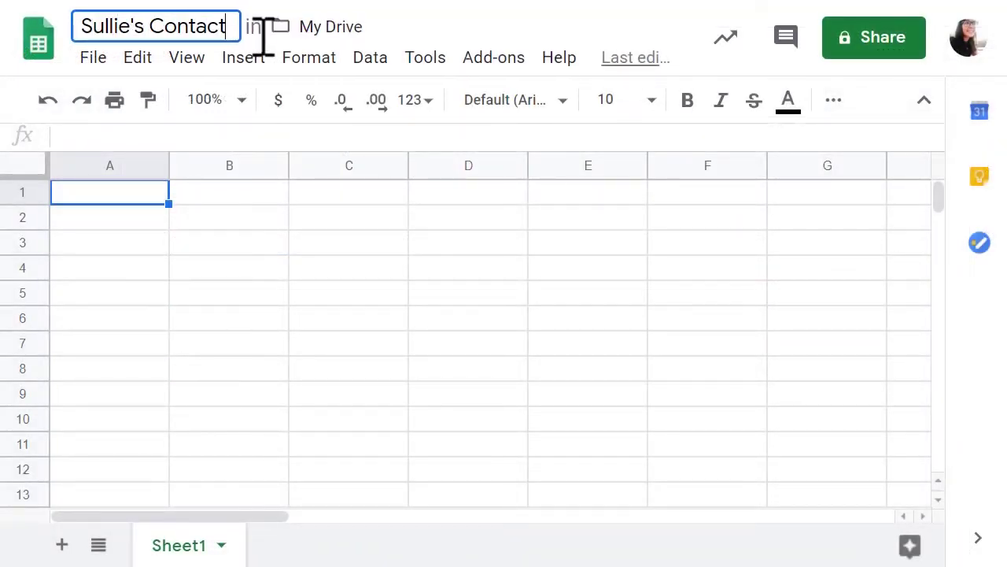
text( Form)
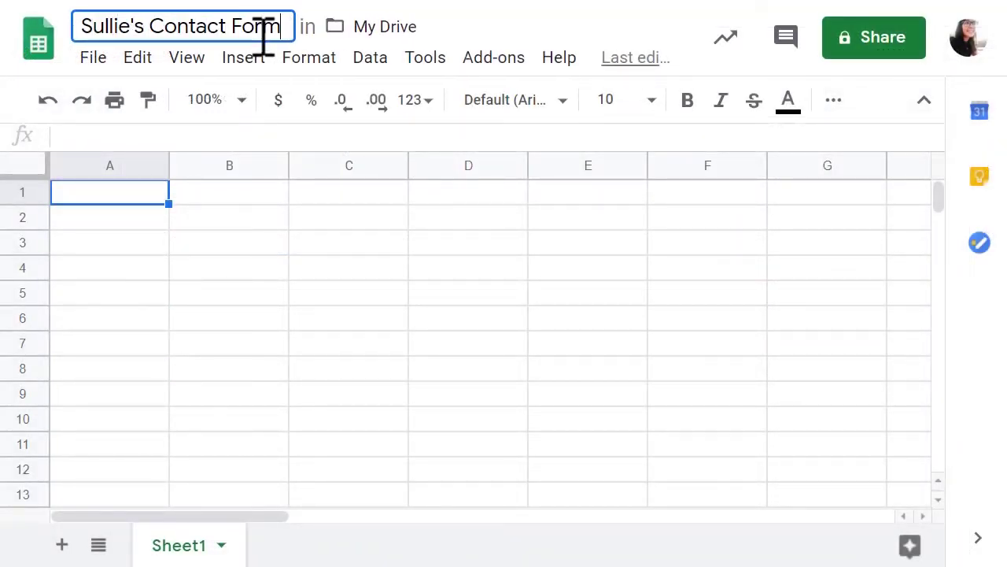
click(150, 194)
text(Name)
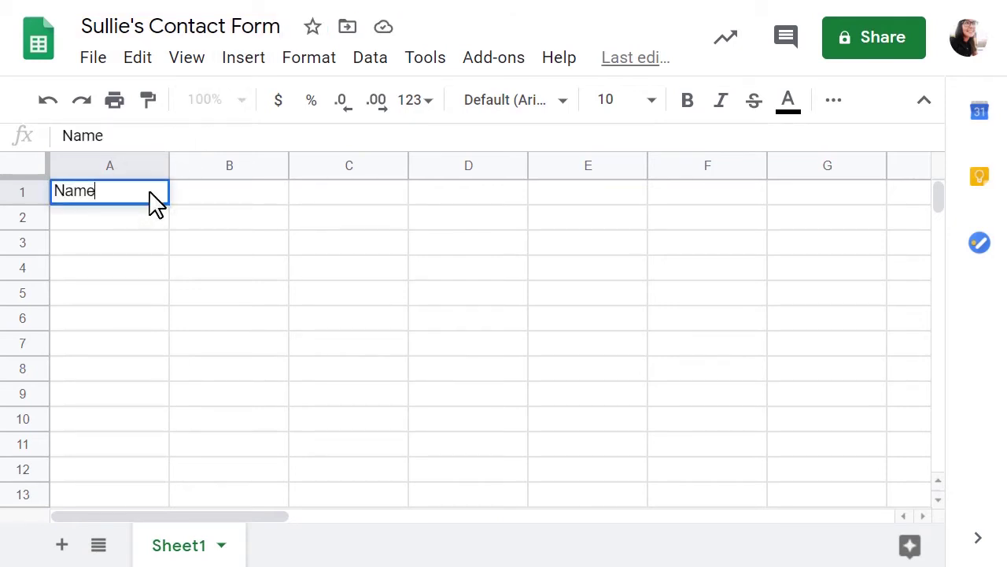
key(Tab)
text(Email)
key(Tab)
text(Comment)
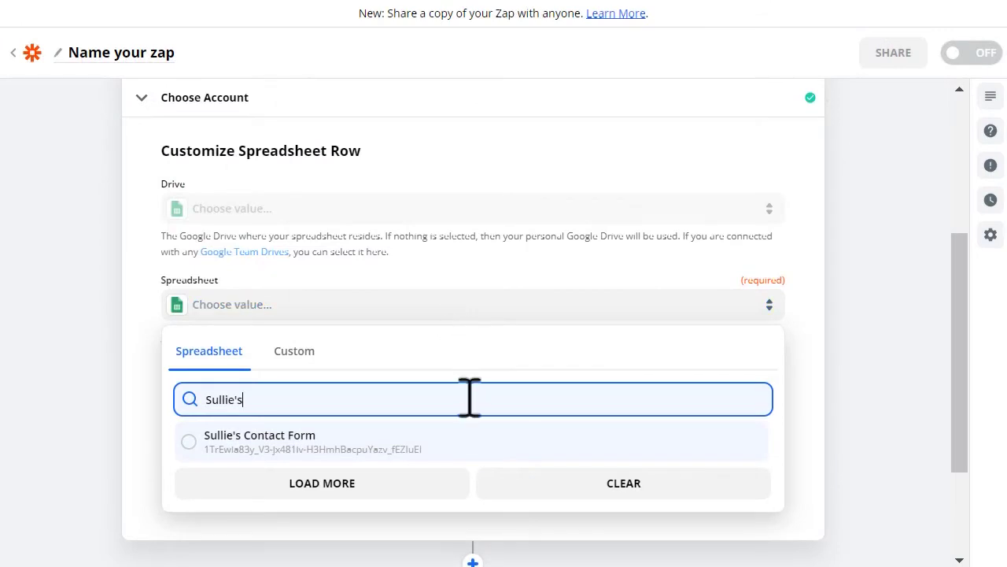
Step: Target the Sullie's Contact Form spreadsheet and its Sheet1 worksheet
click(473, 446)
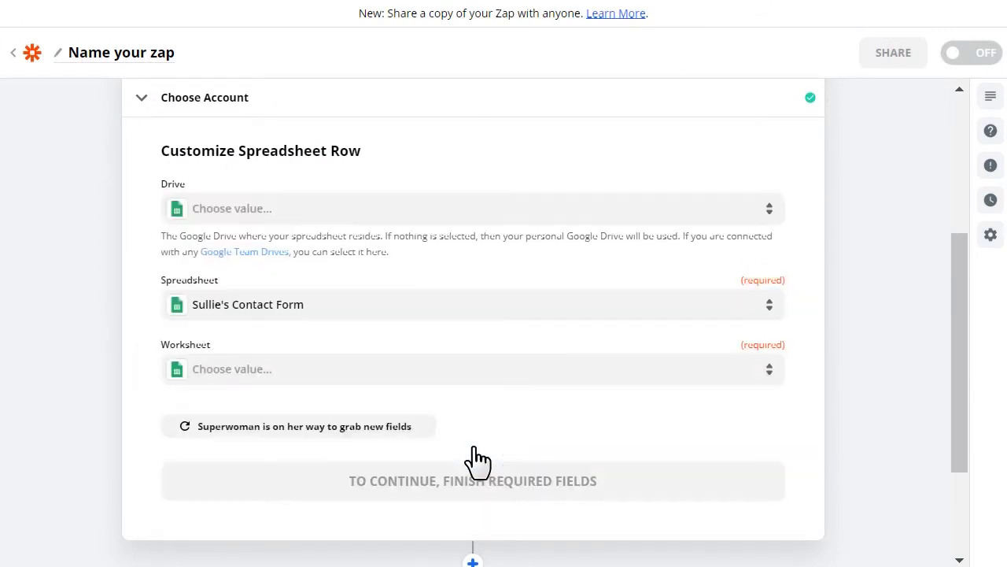
click(518, 372)
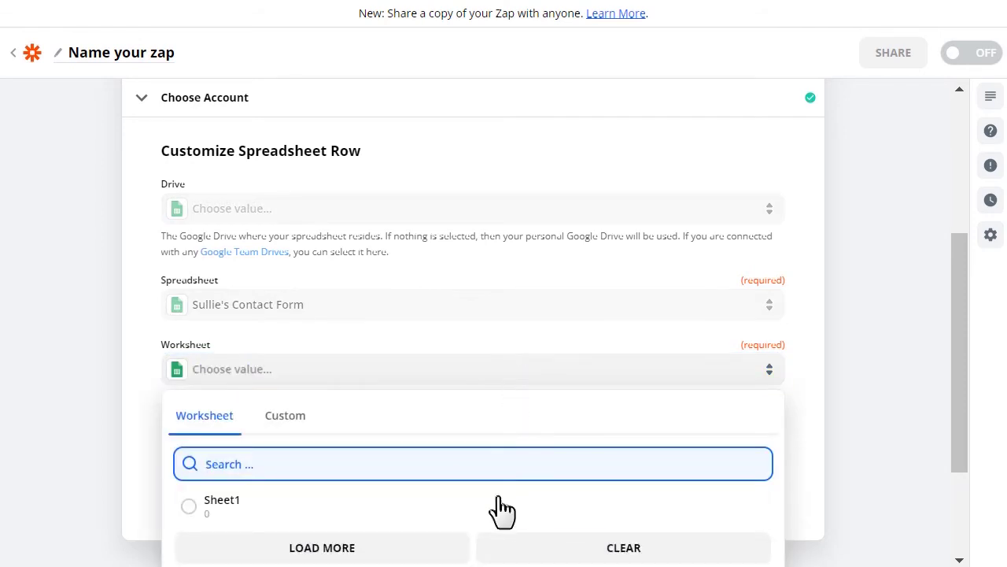
click(499, 510)
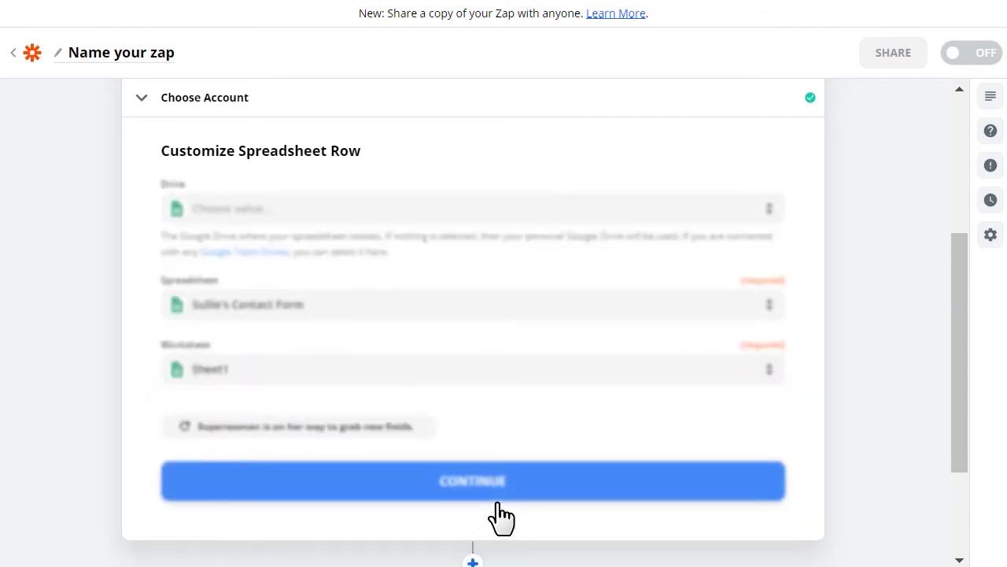
Step: Map the form entry's Name field into the Name column
scroll(499, 517, down, 2)
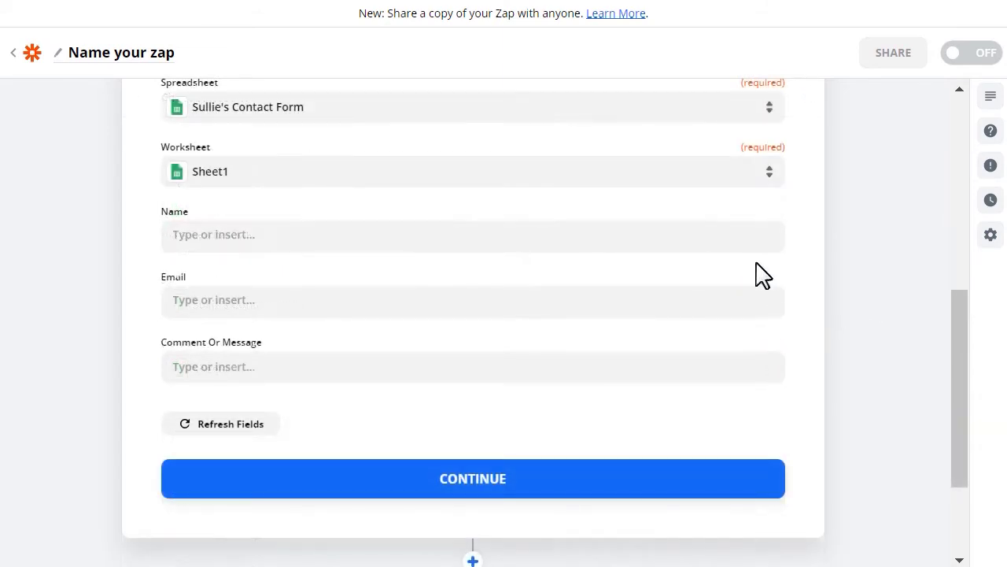
click(704, 236)
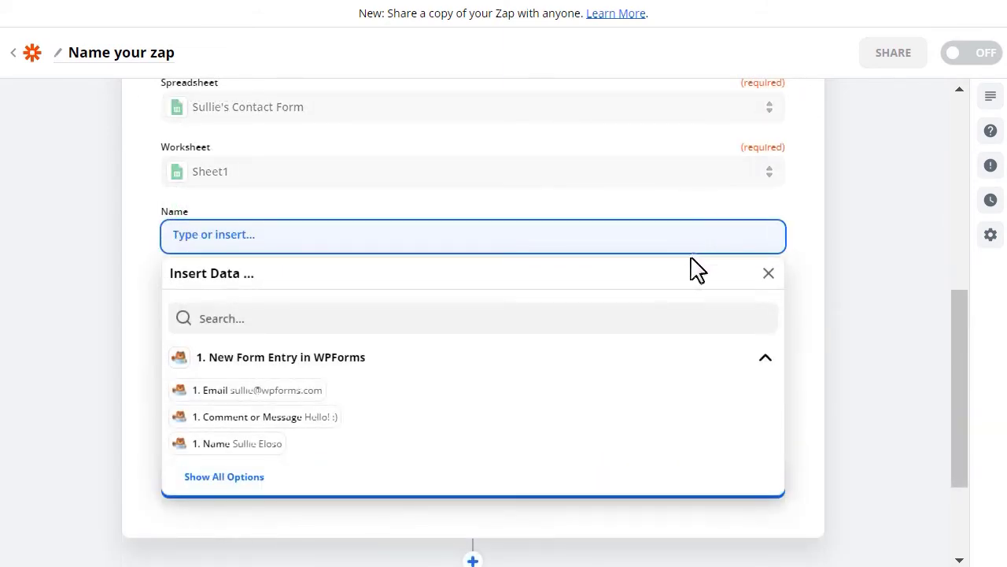
click(257, 445)
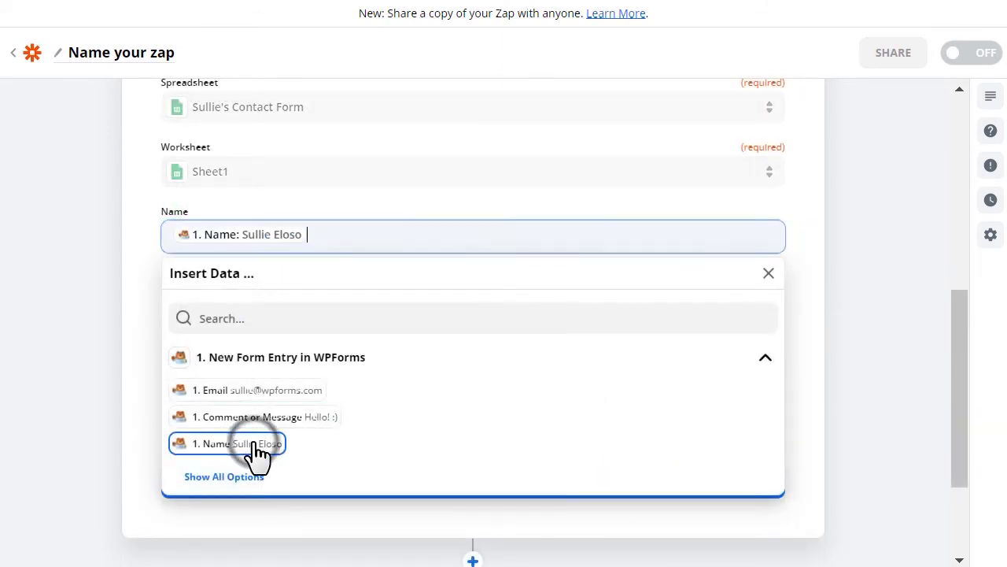
click(113, 337)
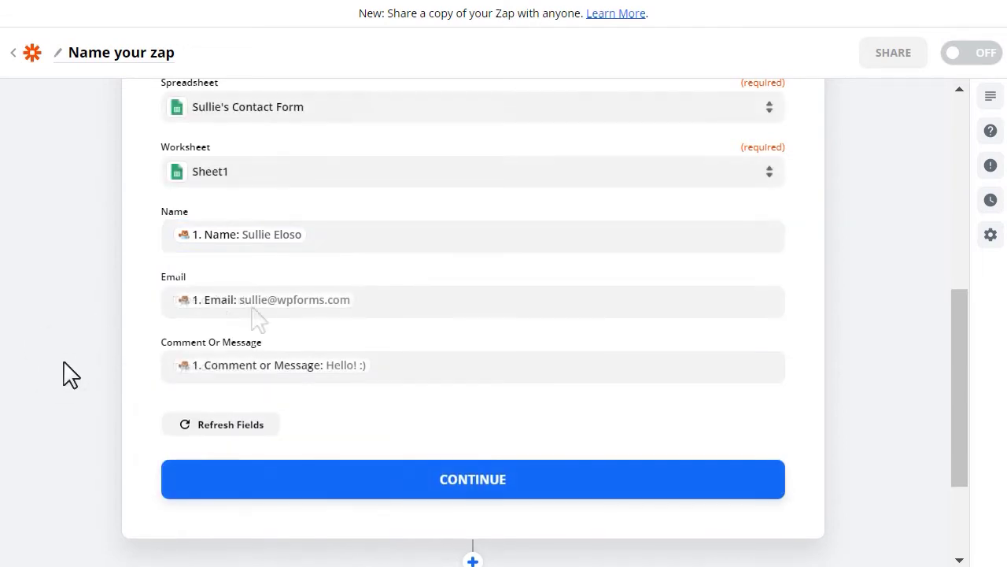
Step: Send a test row to Google Sheets, name the Zap Sullie's Contact Form, and turn it on
click(483, 481)
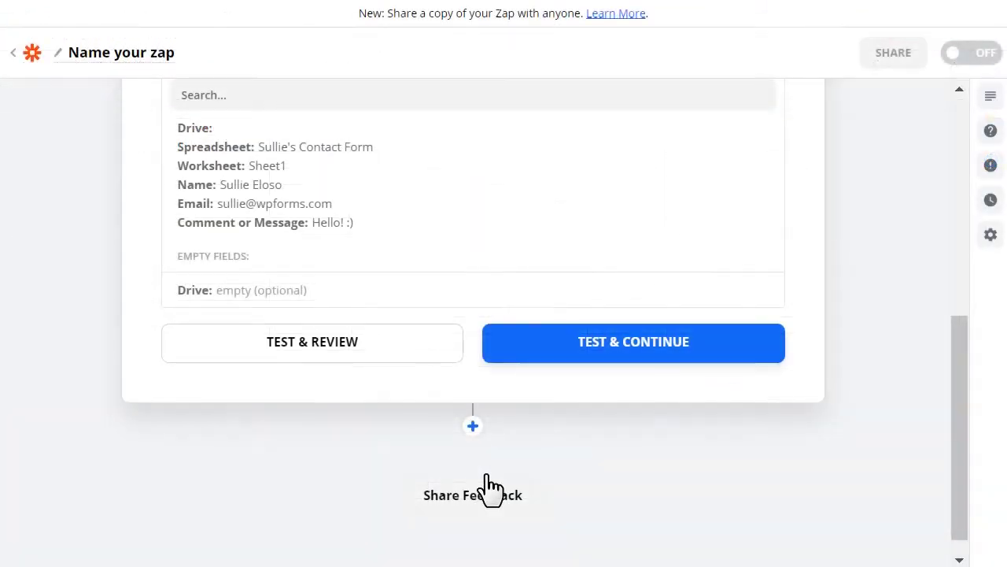
click(690, 345)
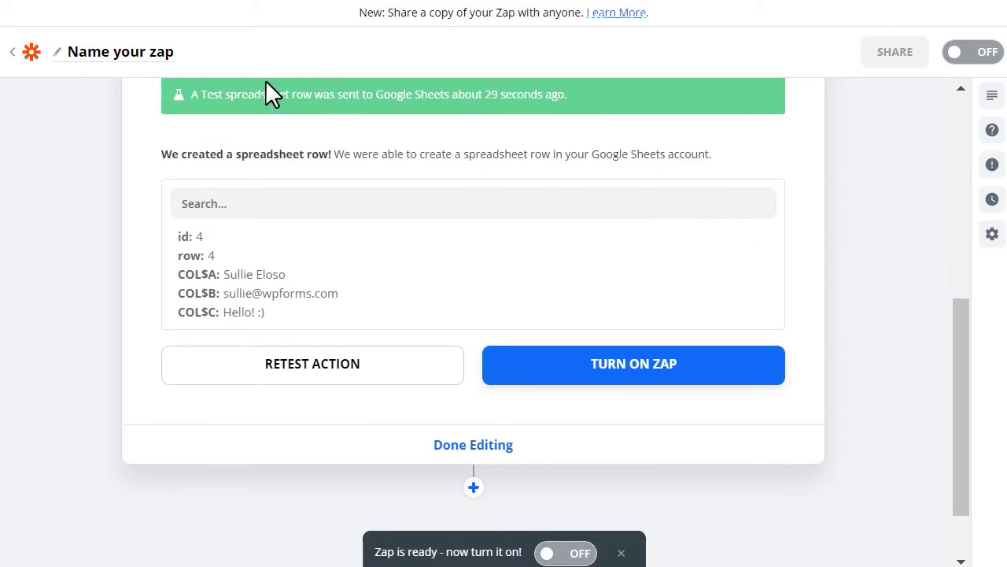
click(163, 55)
text(Sull)
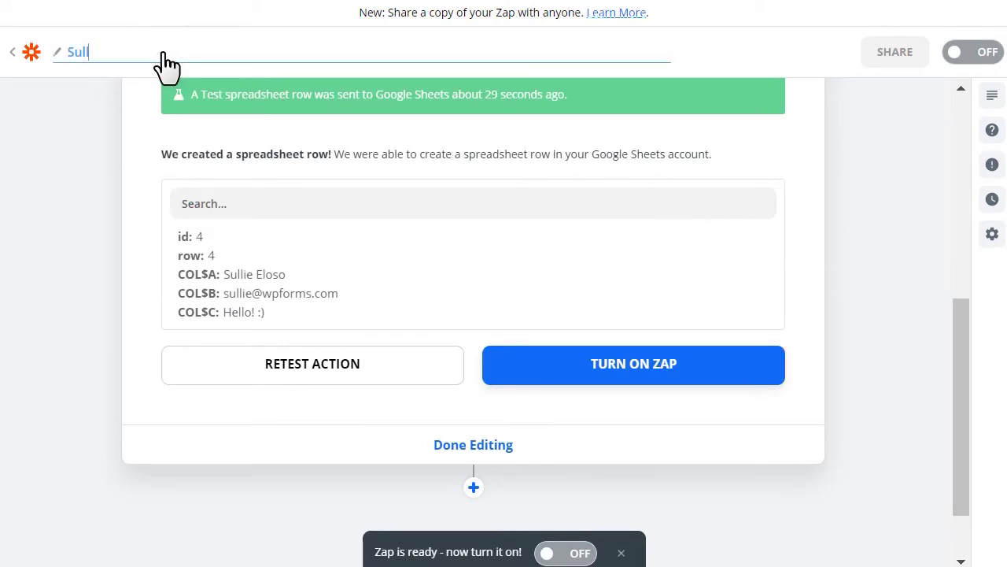
text(ie's Contact Form)
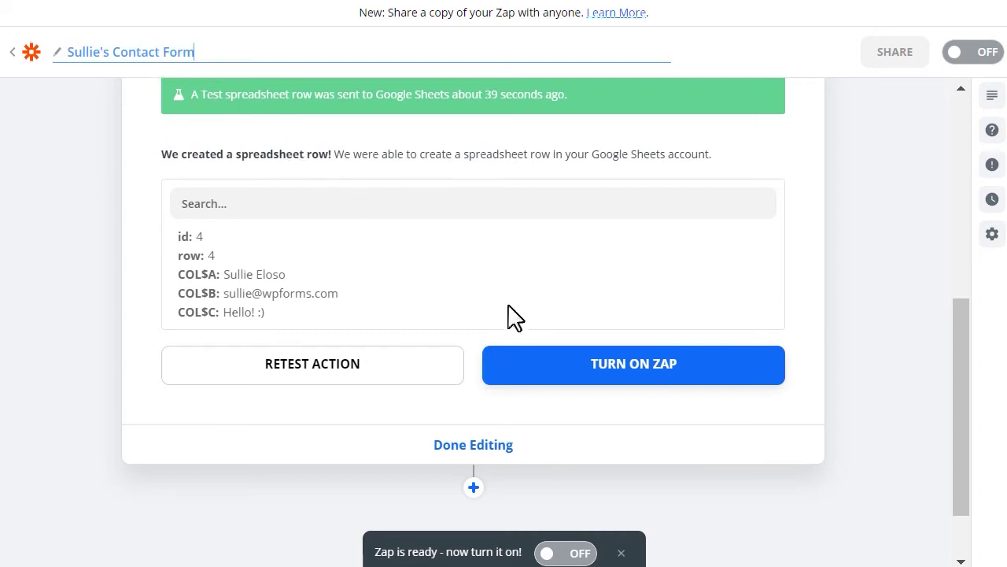
click(652, 381)
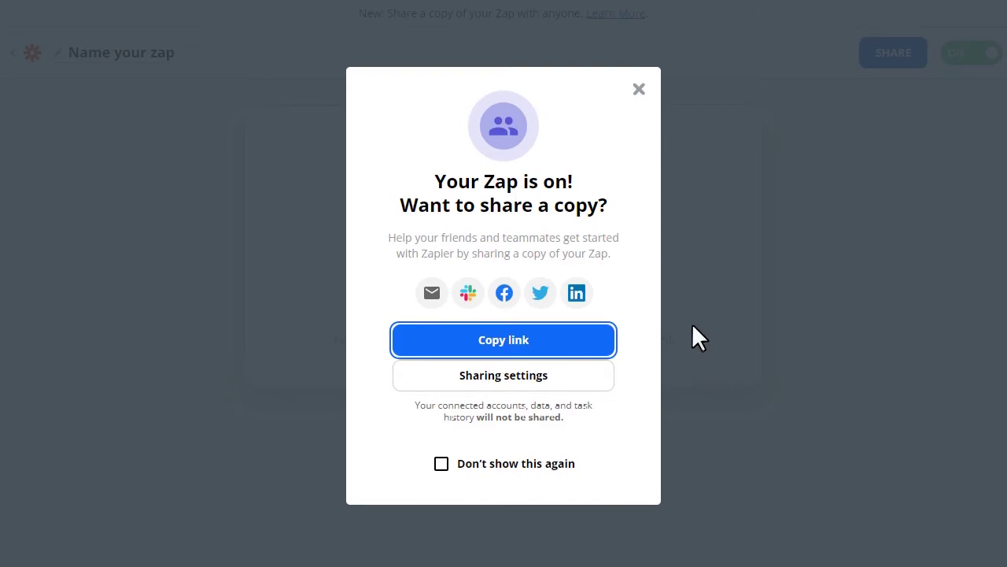
Step: Dismiss the 'Your Zap is on!' share-a-copy prompt
click(639, 90)
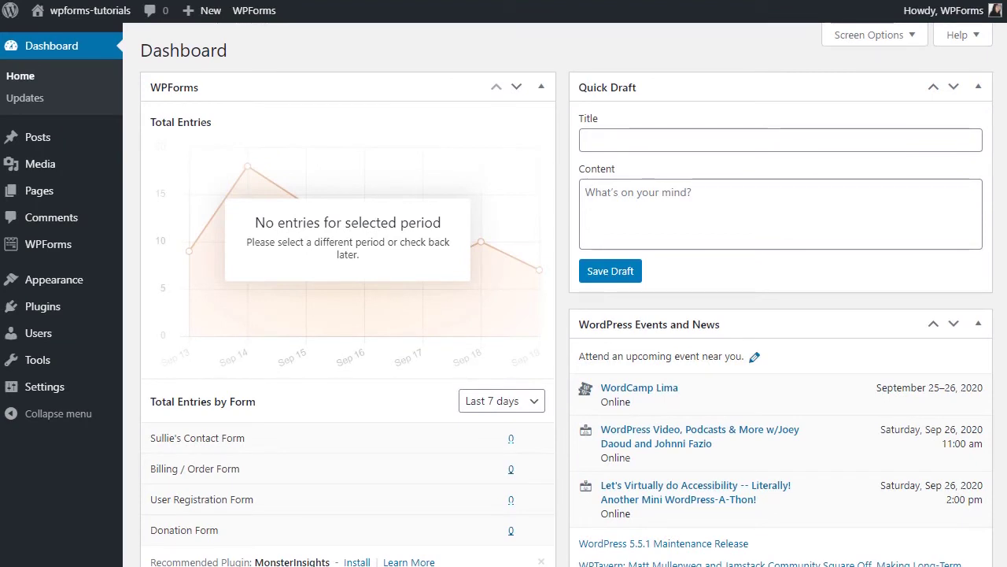
Step: Open Sullie's Contact Form in the builder, check the notification recipient, then view Confirmations
click(85, 250)
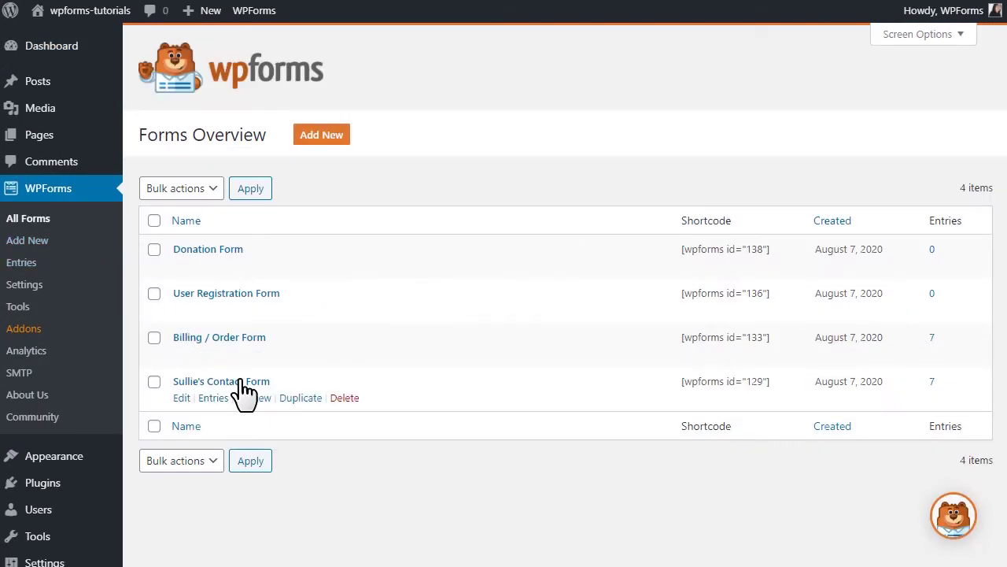
click(242, 381)
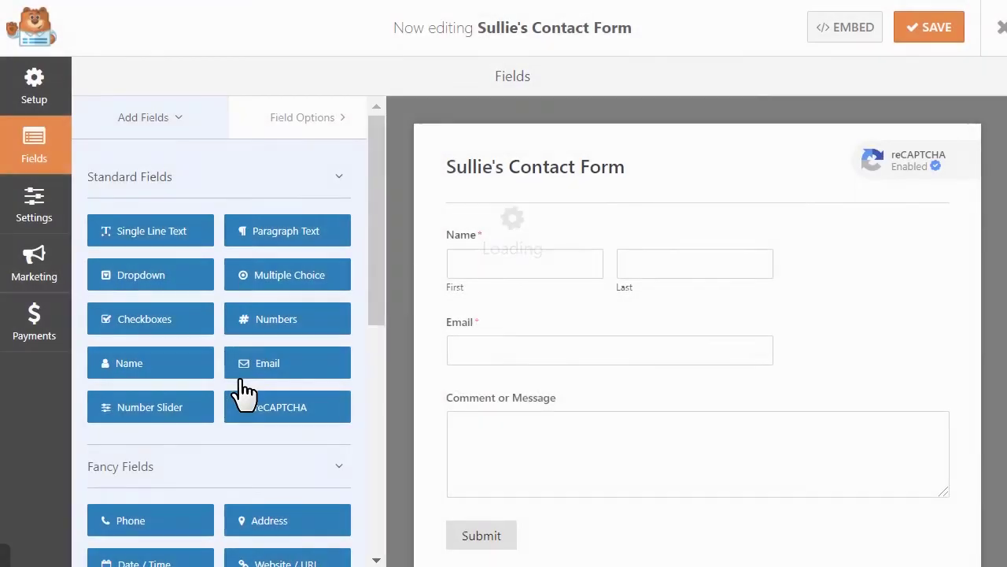
click(45, 209)
click(271, 162)
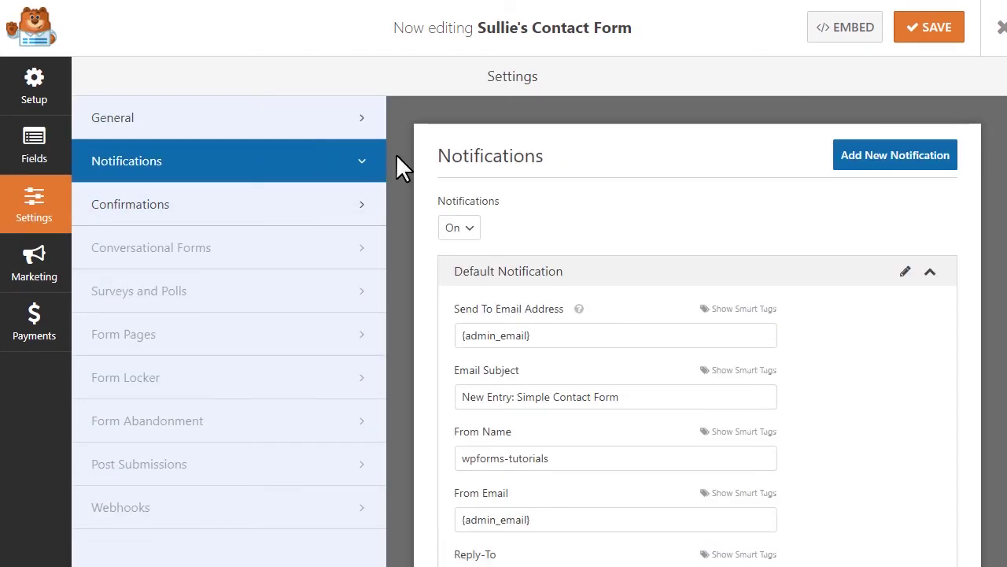
click(579, 338)
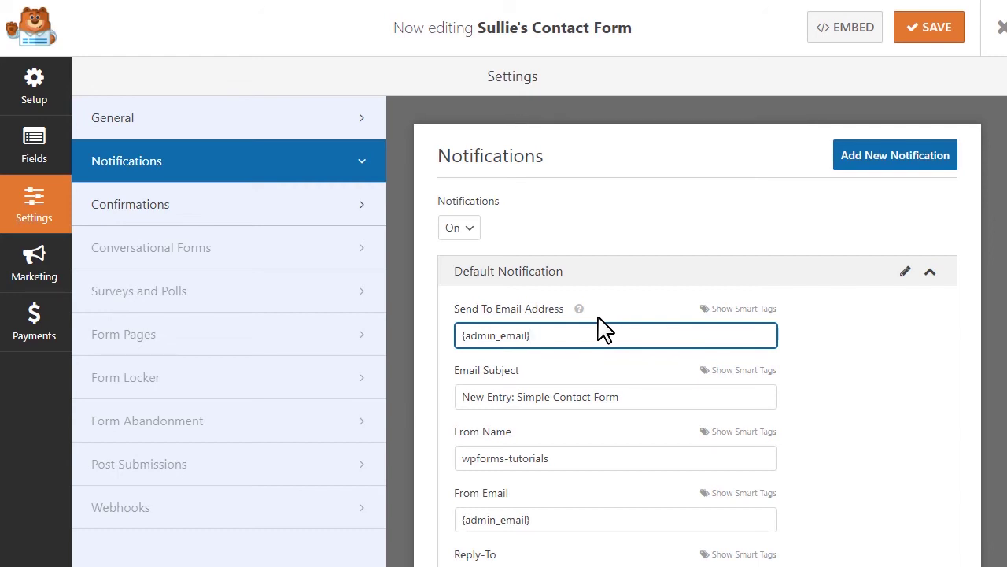
click(313, 202)
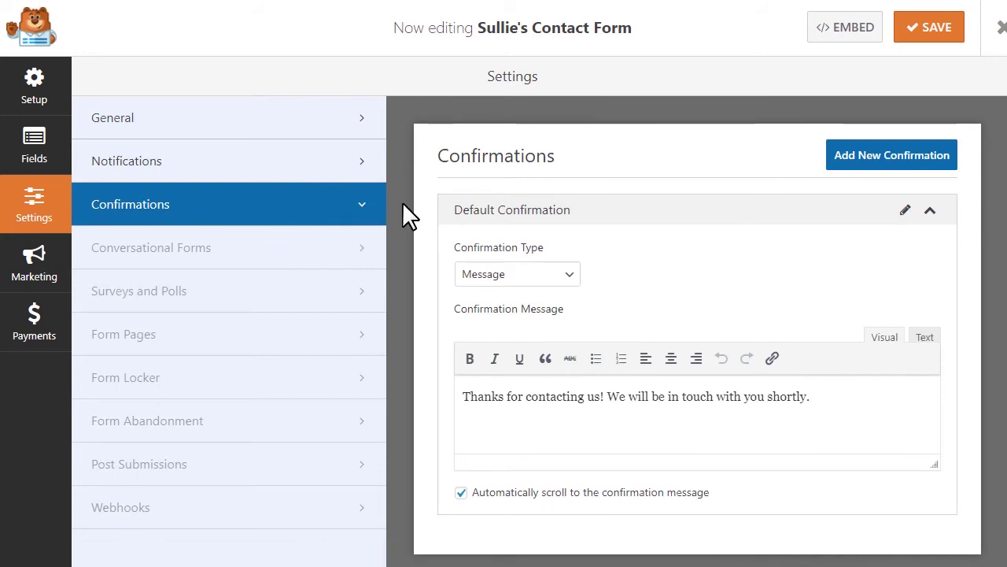
Step: Keep Message as the confirmation type, save the form, and exit the builder
click(551, 274)
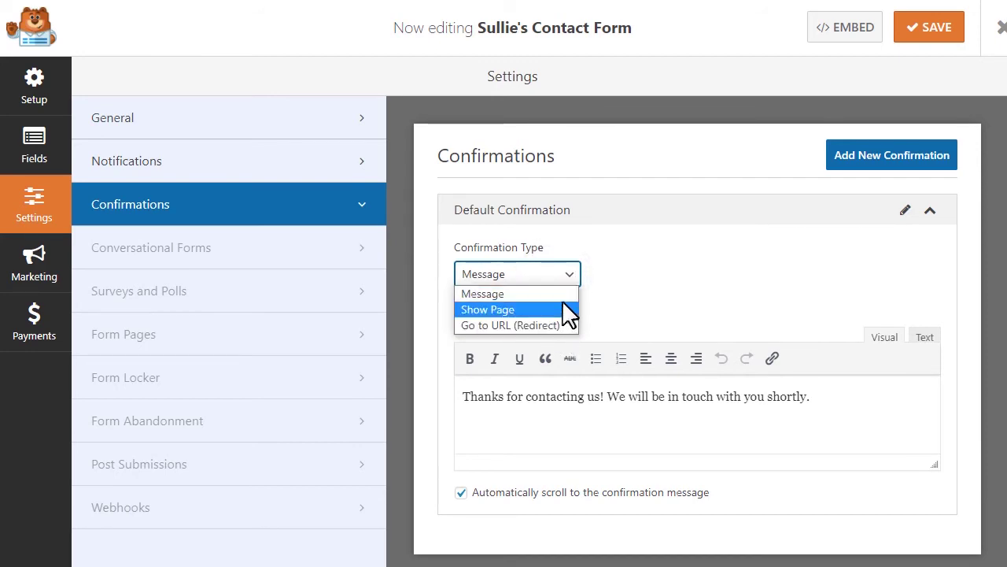
click(569, 309)
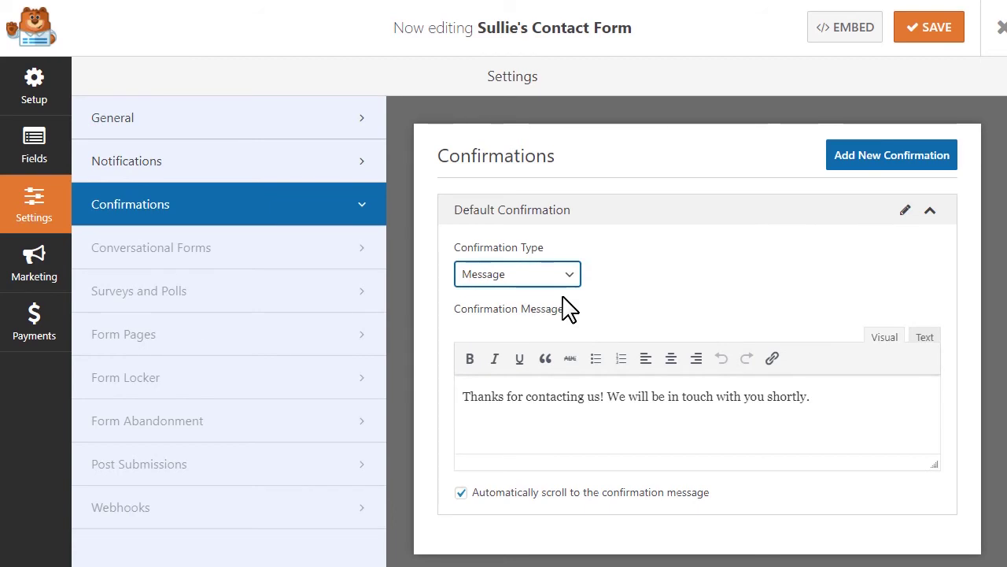
click(933, 27)
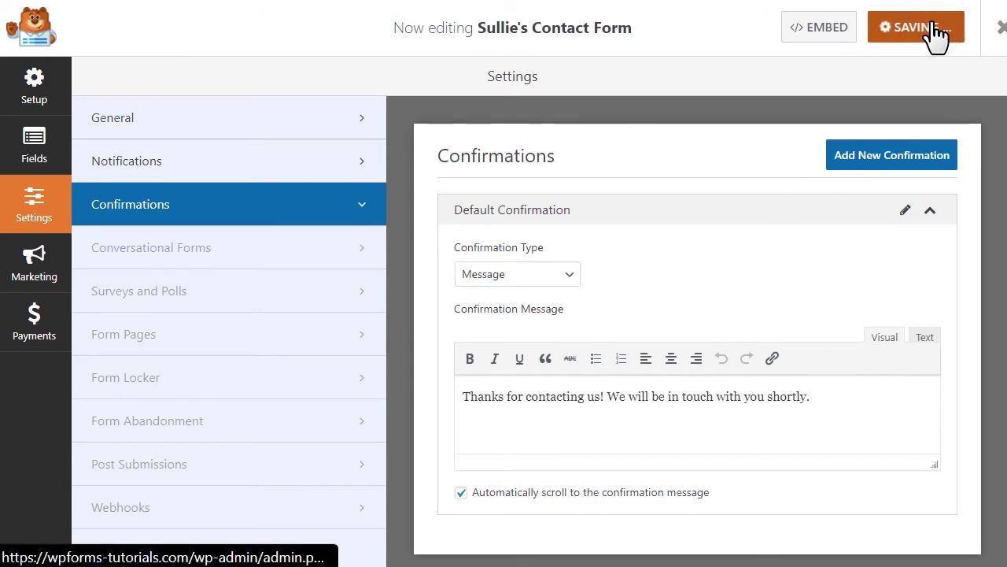
click(998, 33)
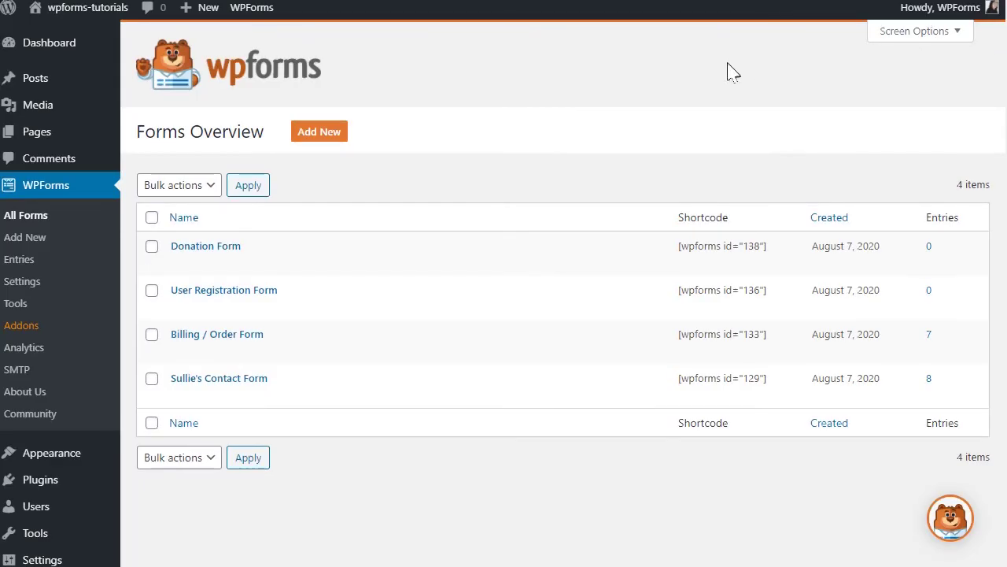
Step: Create a new page titled Contact Us
mouse_move(79, 140)
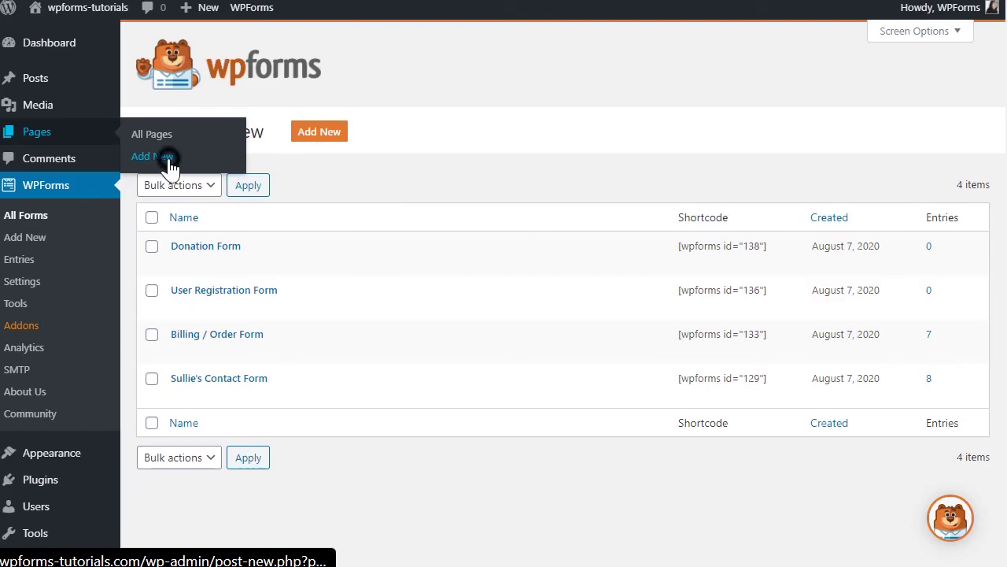
click(161, 156)
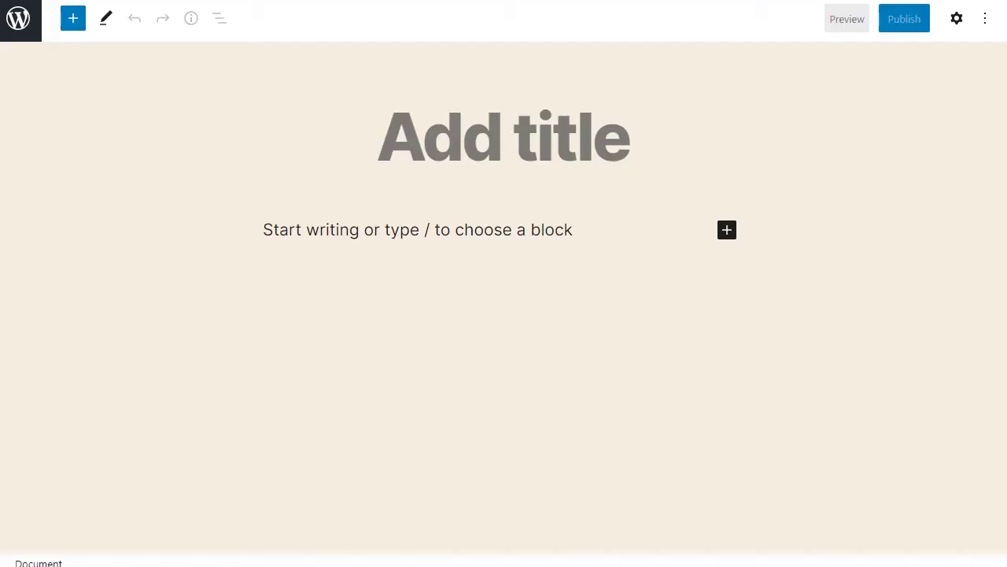
text(Contact Us)
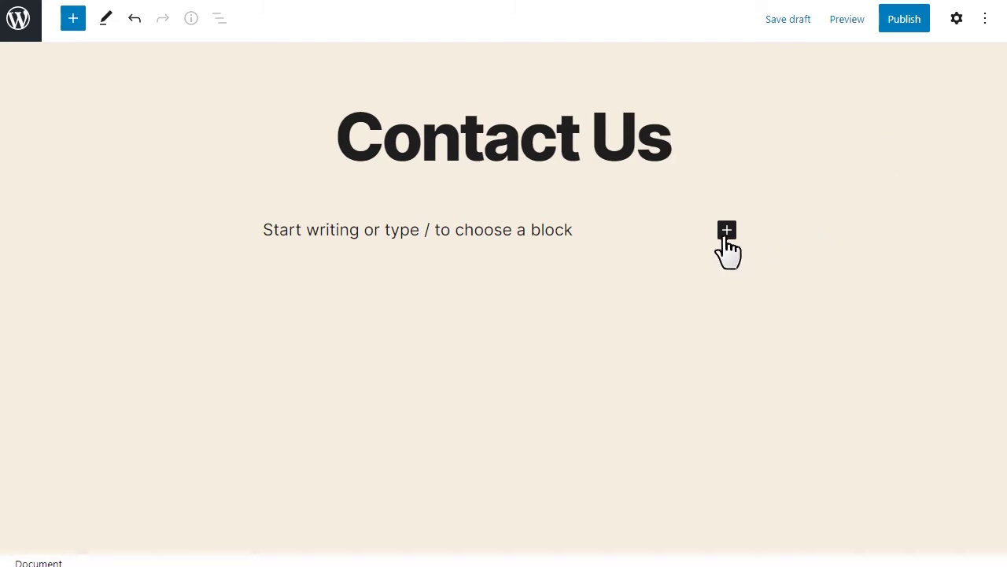
Step: Add a WPForms block embedding Sullie's Contact Form to the page and begin publishing
click(73, 21)
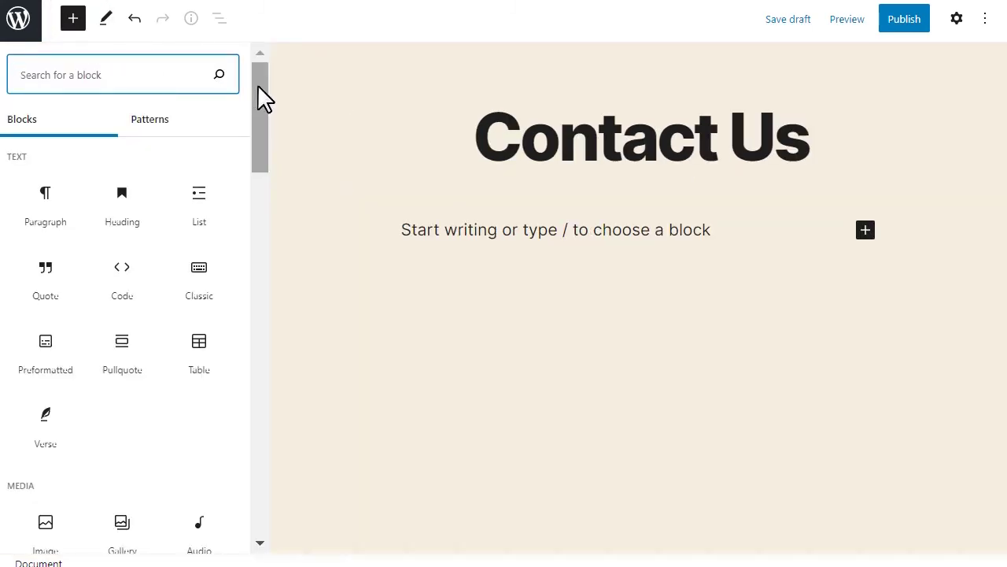
drag(258, 86, 258, 246)
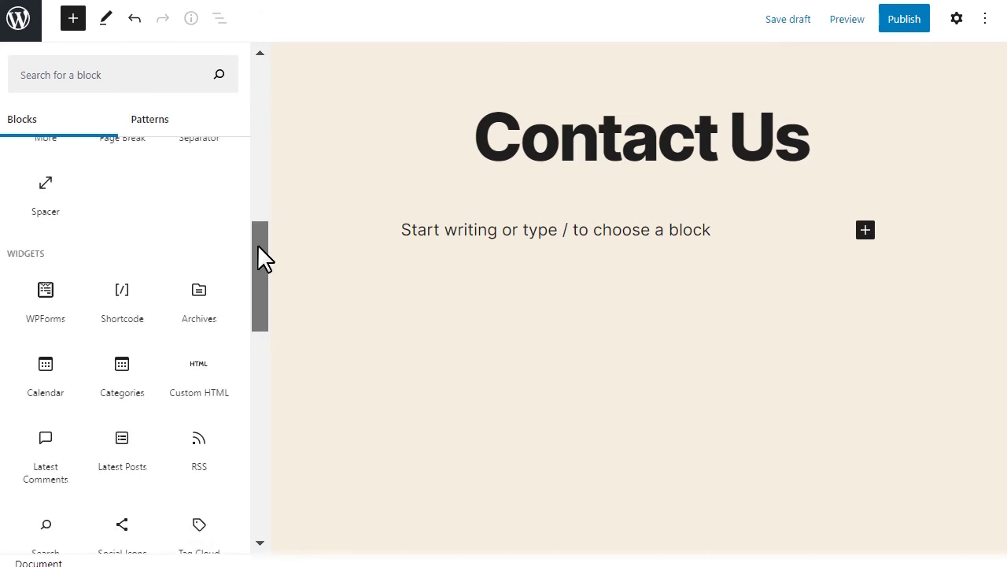
click(55, 291)
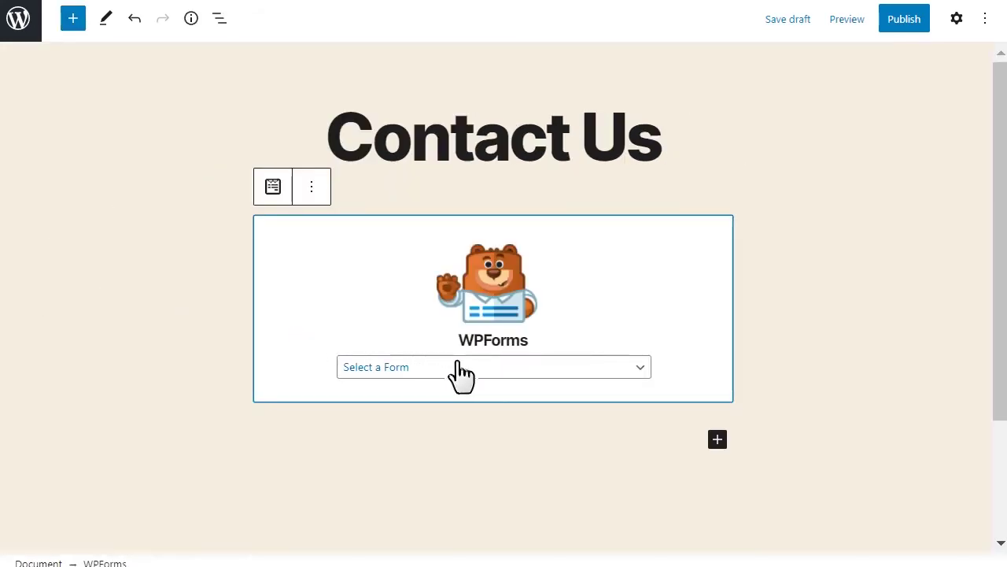
click(491, 368)
click(470, 450)
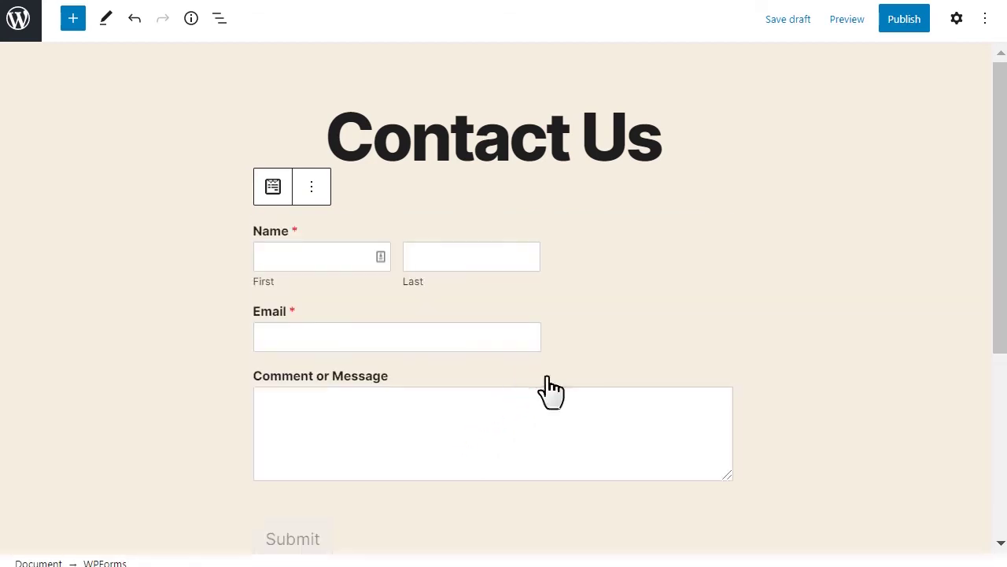
click(917, 21)
Step: Publish the page, then submit a test entry with message 'Hello again! :)' on the live page
click(860, 22)
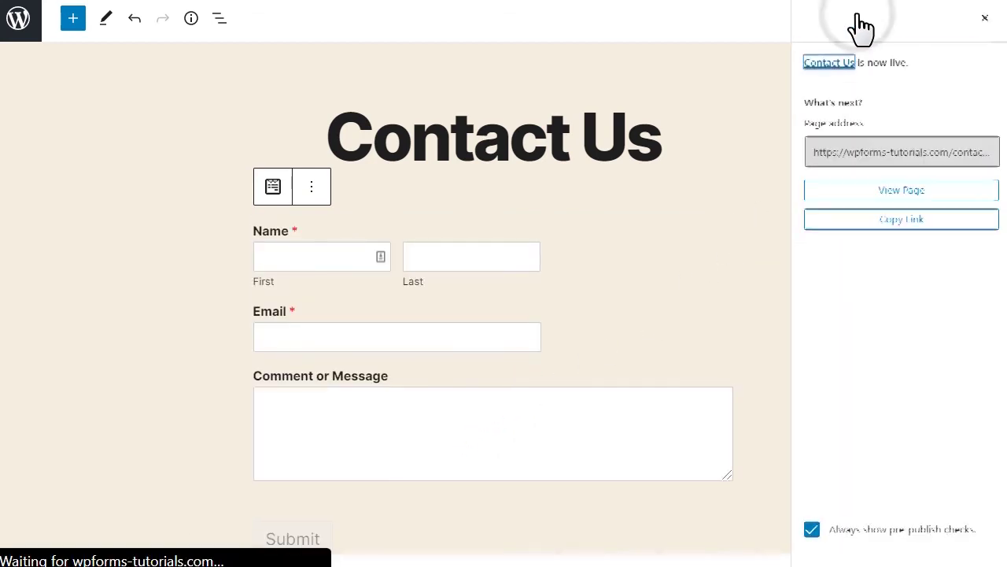
click(929, 190)
text(again! :))
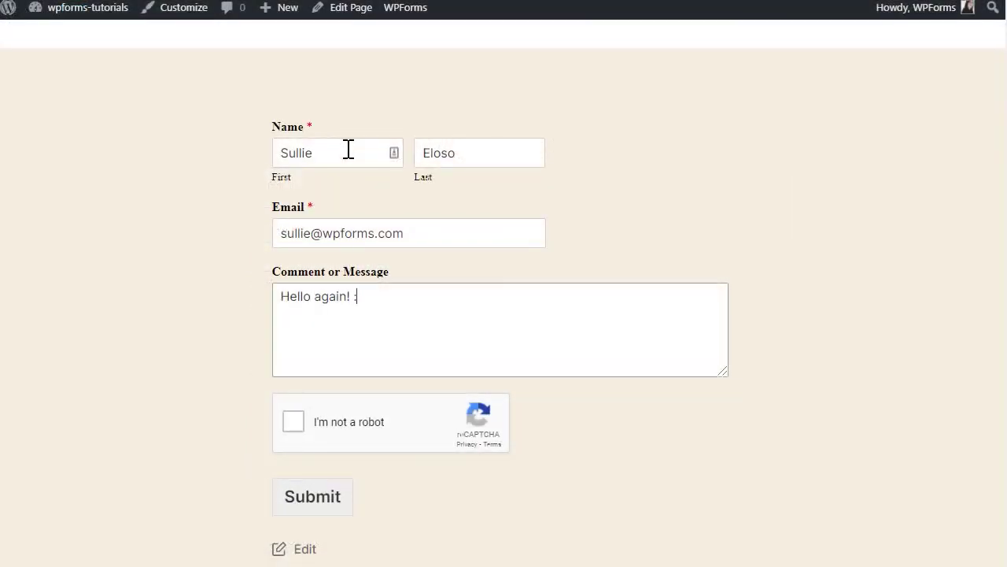
click(288, 417)
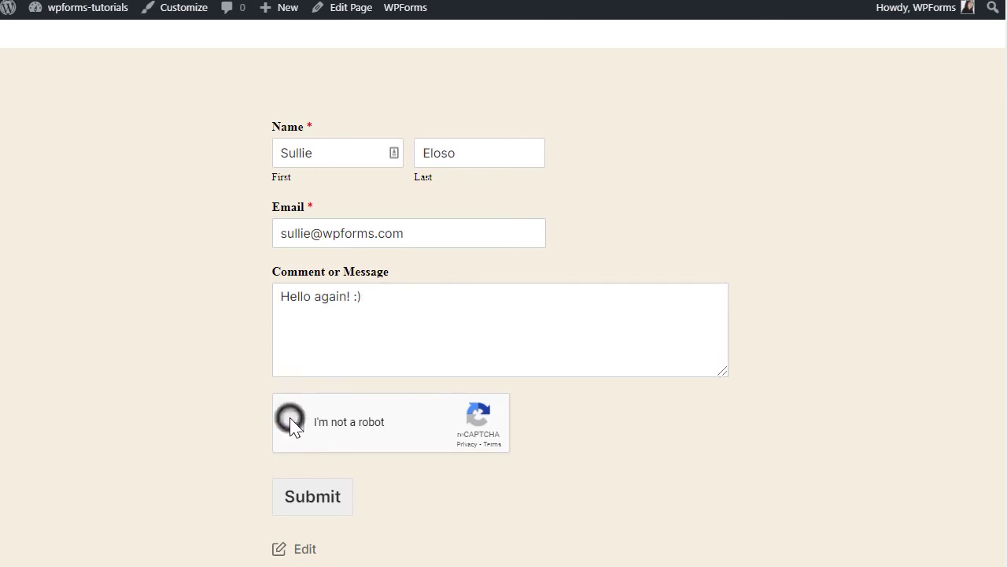
click(340, 505)
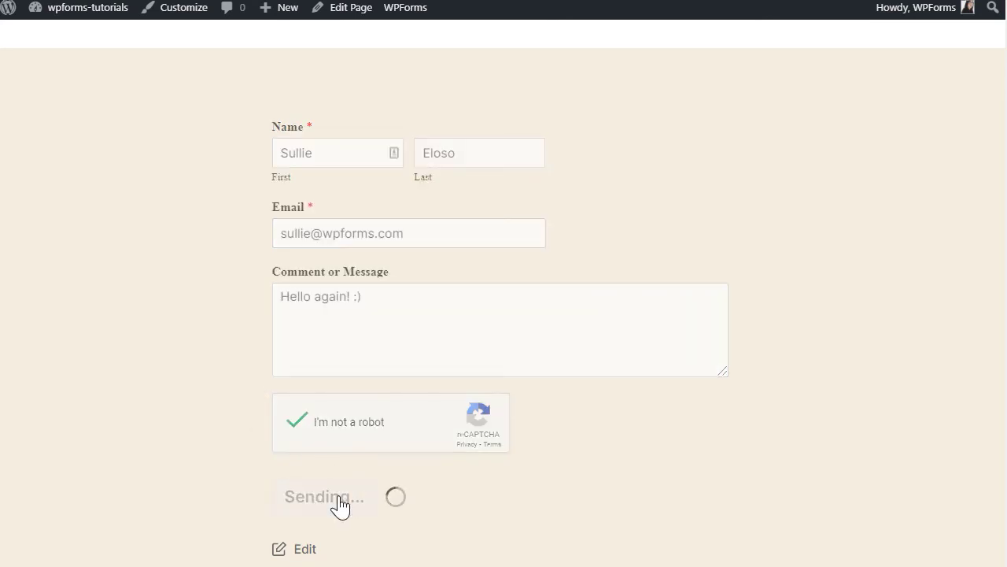